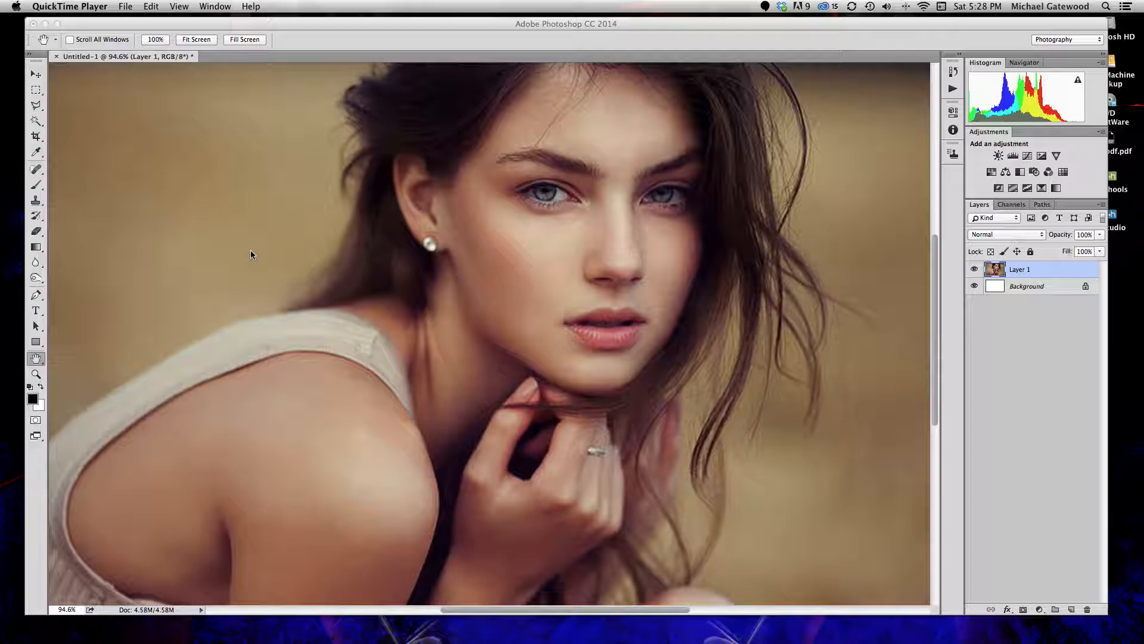
Step: Float the Layers panel over the image area, and unlock and delete the white Background layer
click(986, 206)
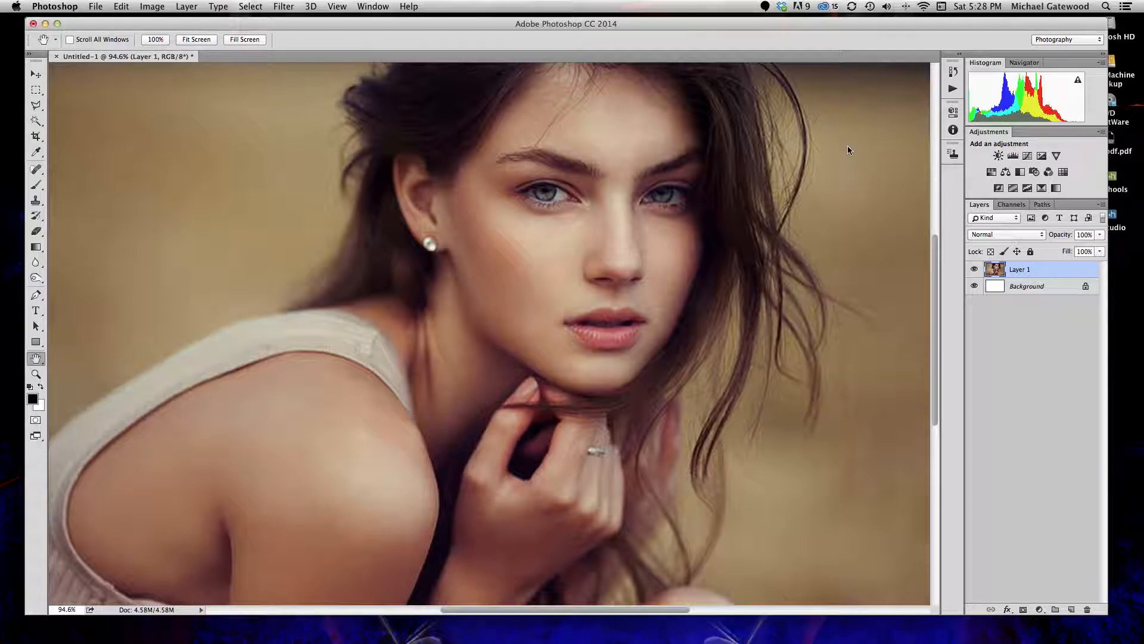
drag(987, 207, 837, 134)
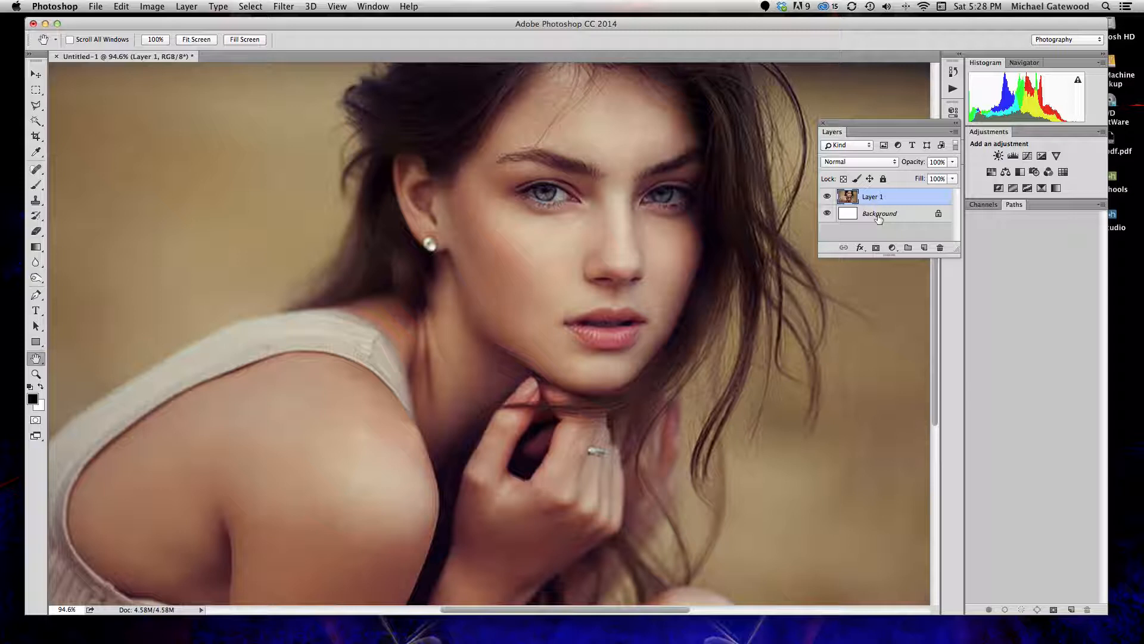
click(940, 217)
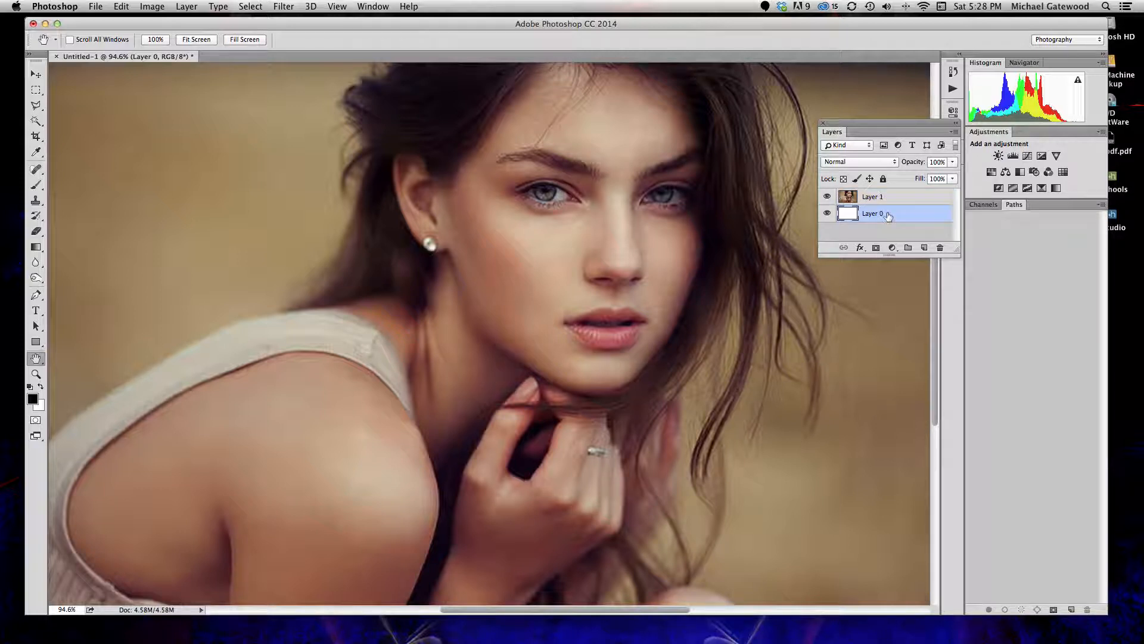
drag(940, 219, 941, 248)
Step: Rename the portrait layer "model"
double_click(873, 197)
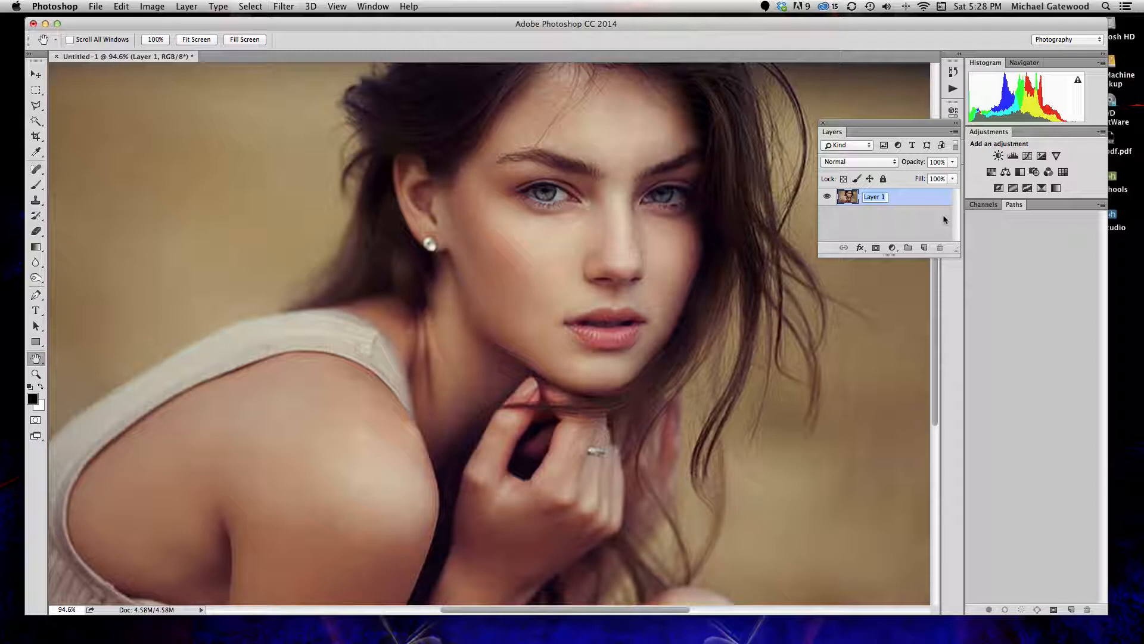
text(model)
key(Return)
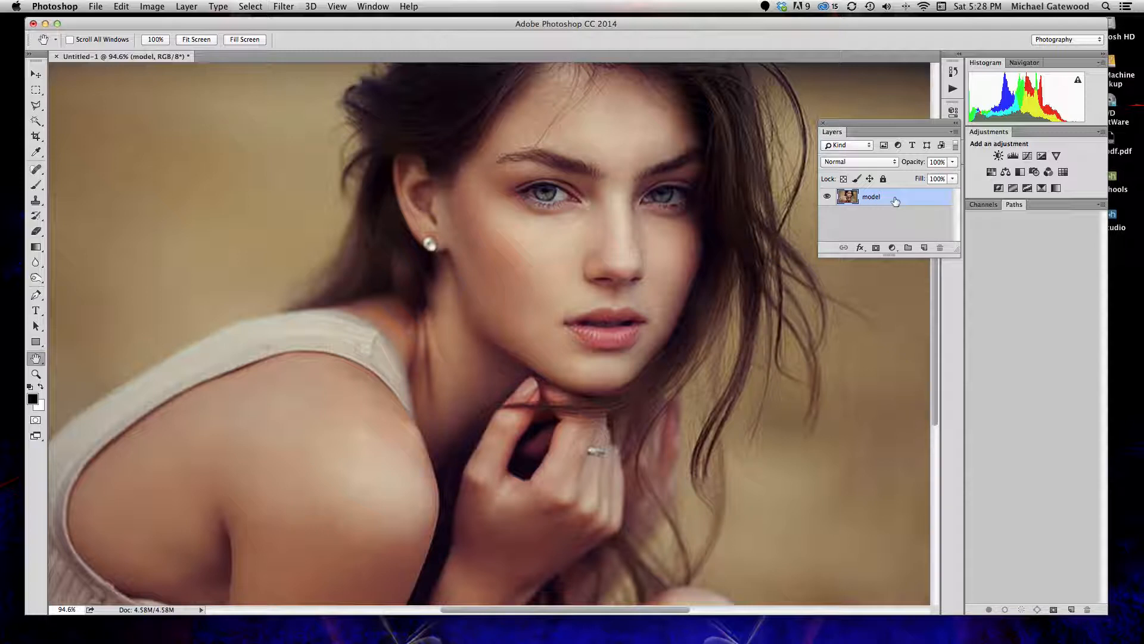
Step: Add a Black & White adjustment layer above the model layer with Reds at 91 and Yellows at 82
click(892, 248)
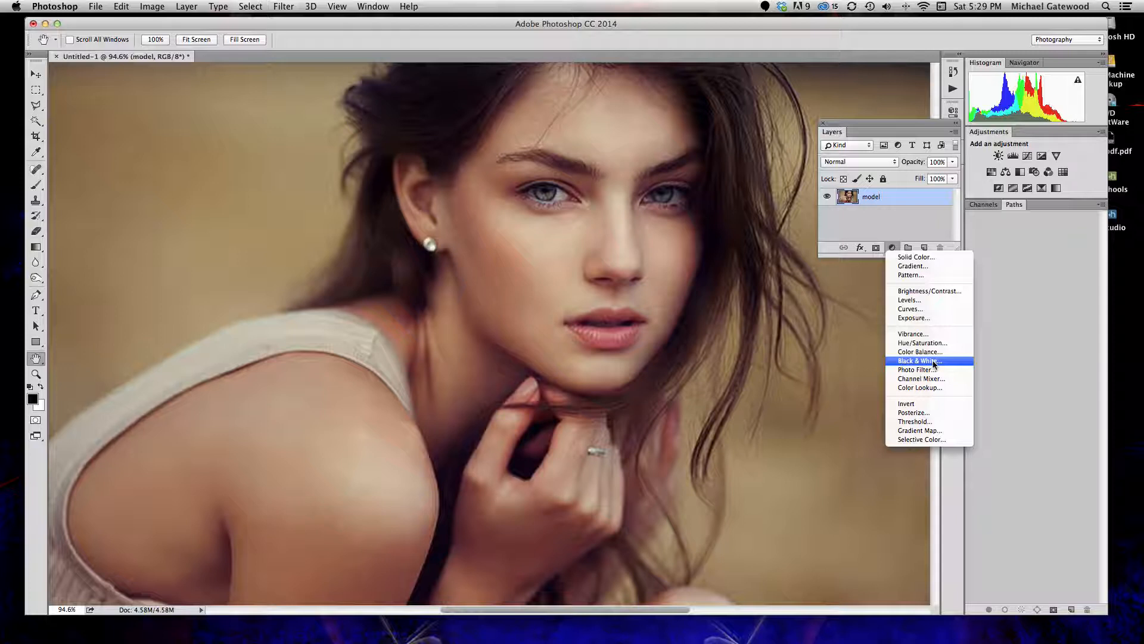
click(934, 361)
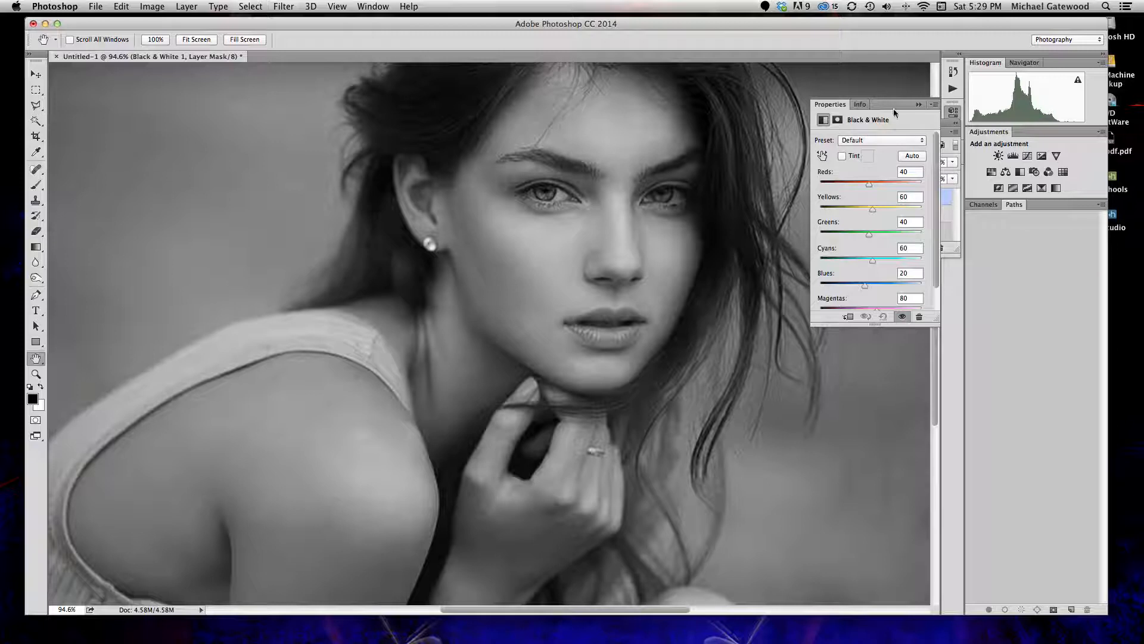
drag(894, 108, 238, 148)
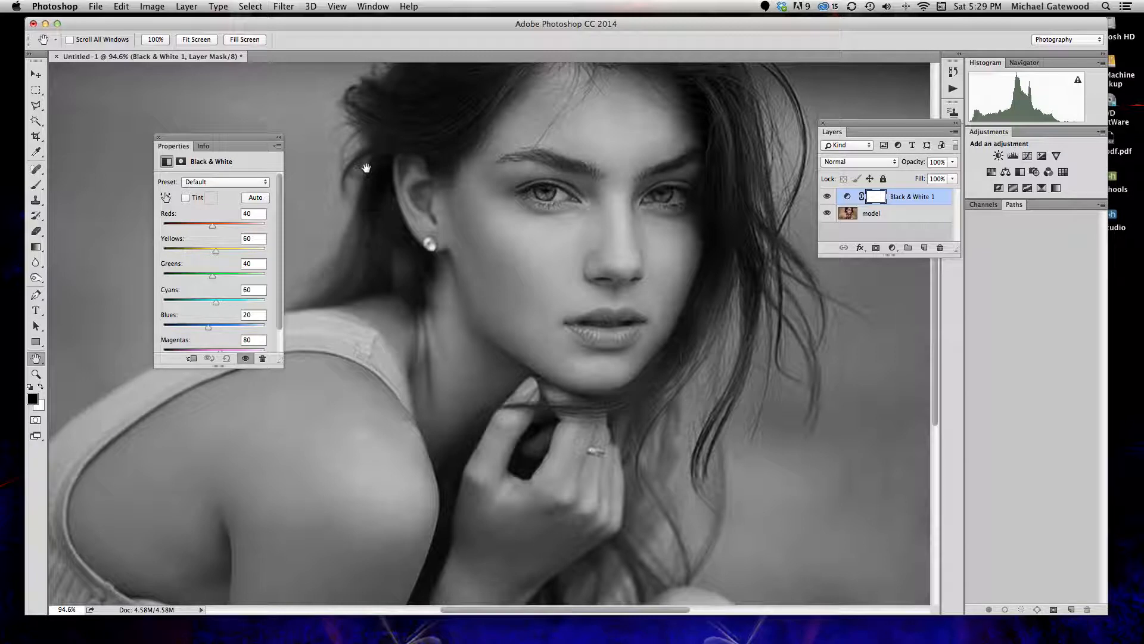
drag(212, 226, 223, 230)
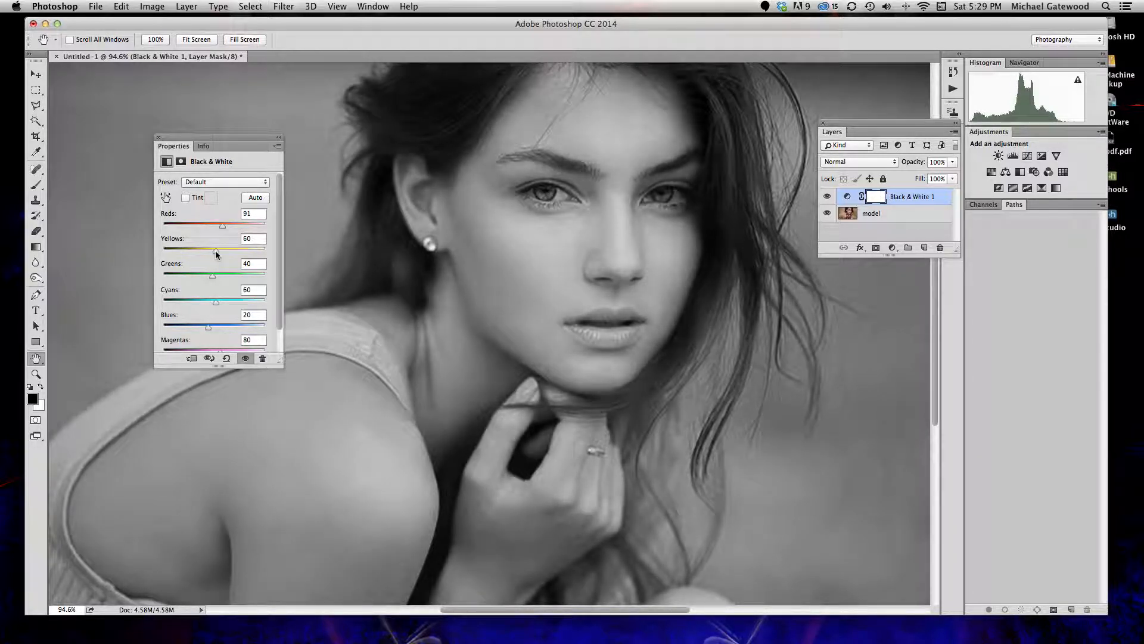
drag(216, 255, 222, 255)
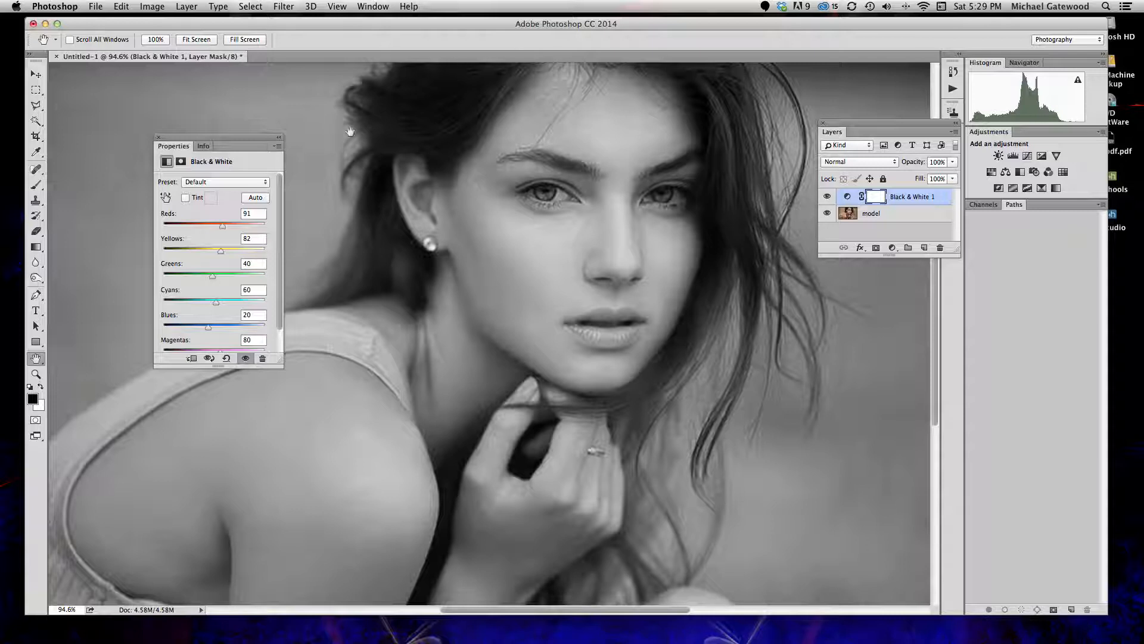
drag(243, 141, 173, 135)
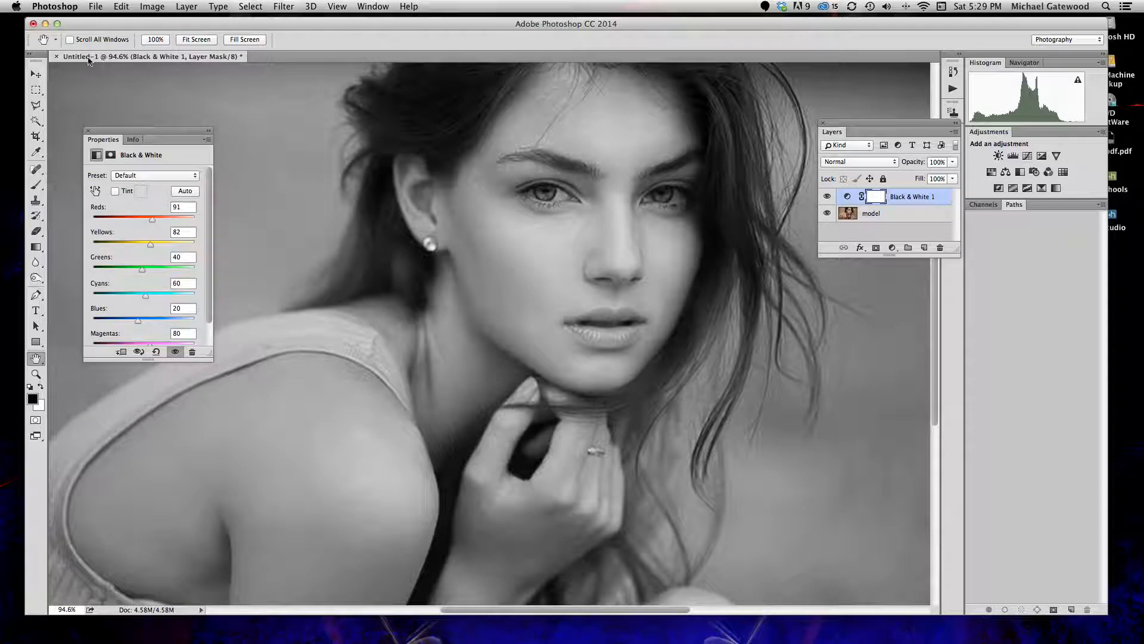
key(super+Tab)
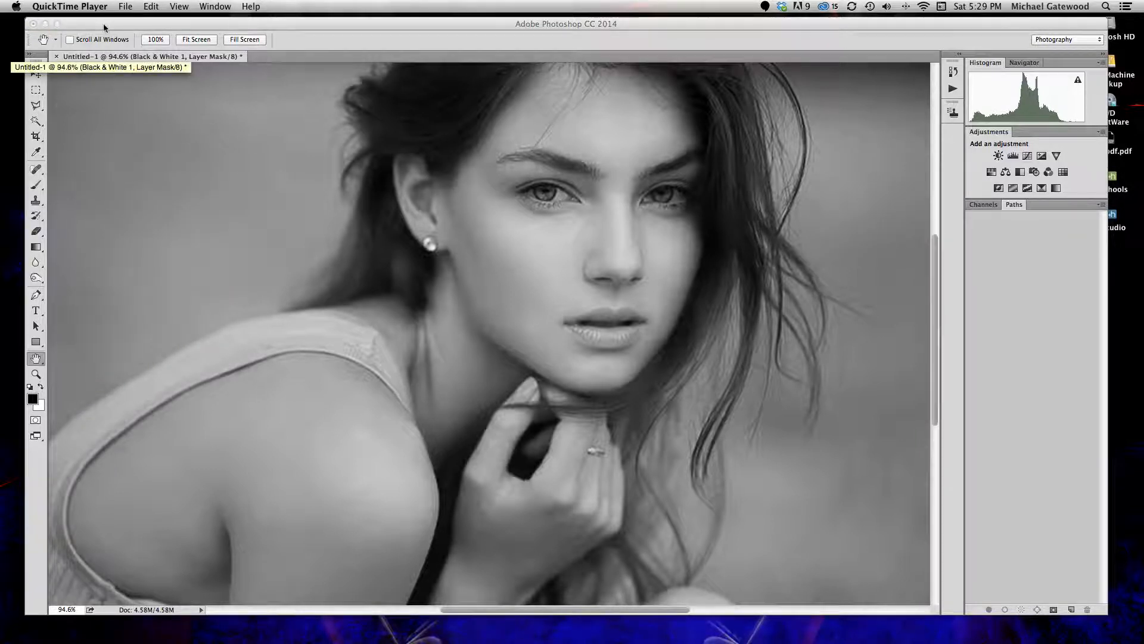
click(98, 61)
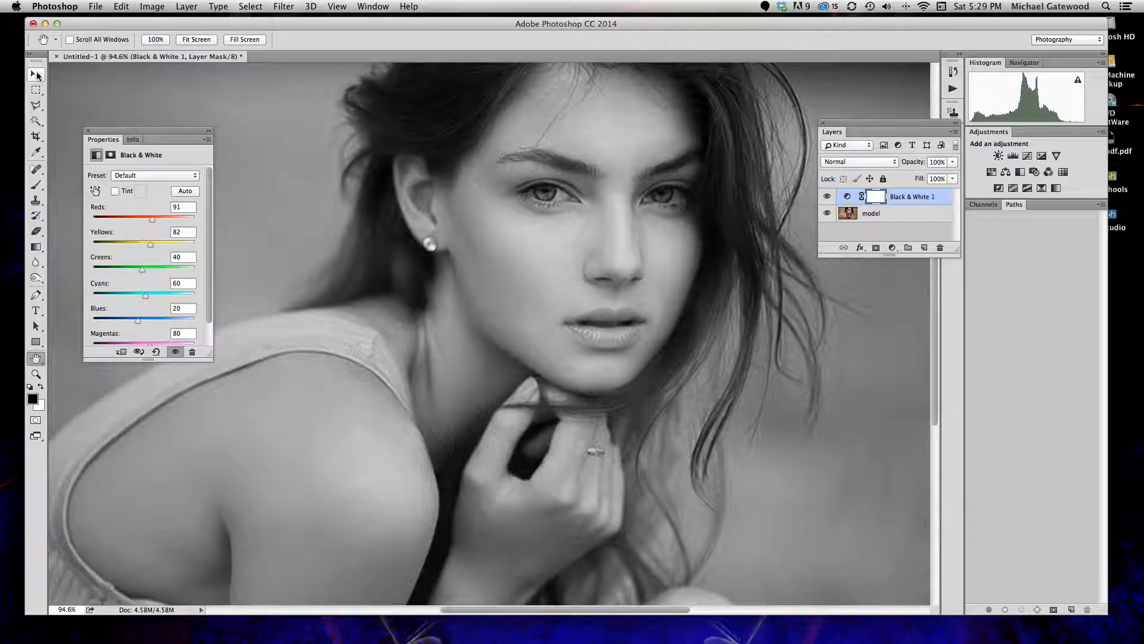
Step: Select the Brush tool with a soft round tip at 0% hardness
click(38, 185)
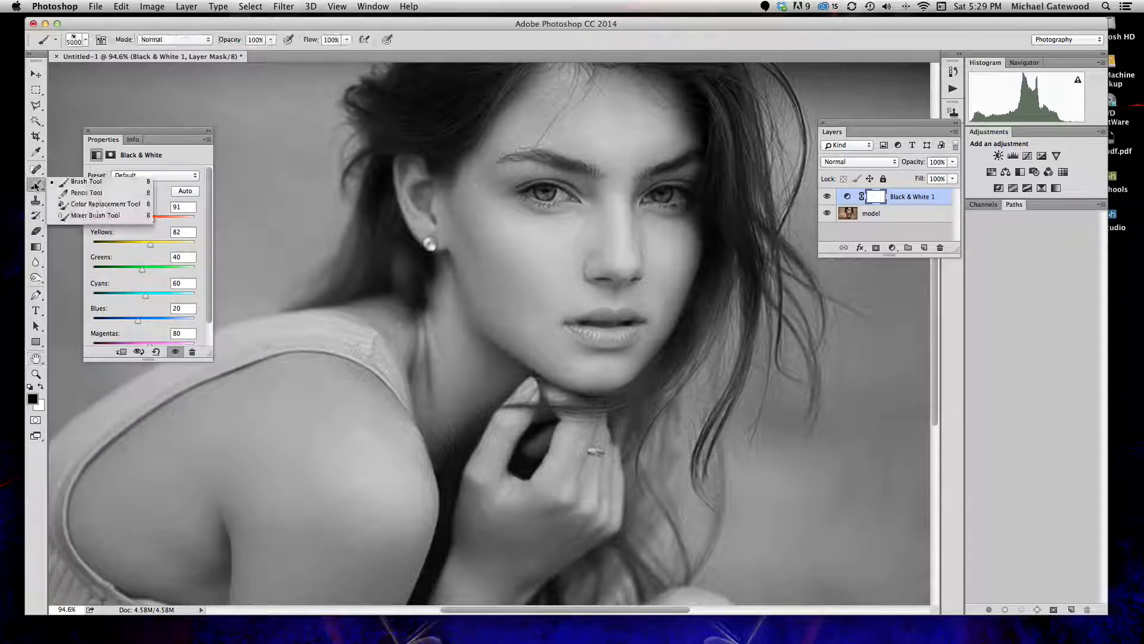
click(78, 183)
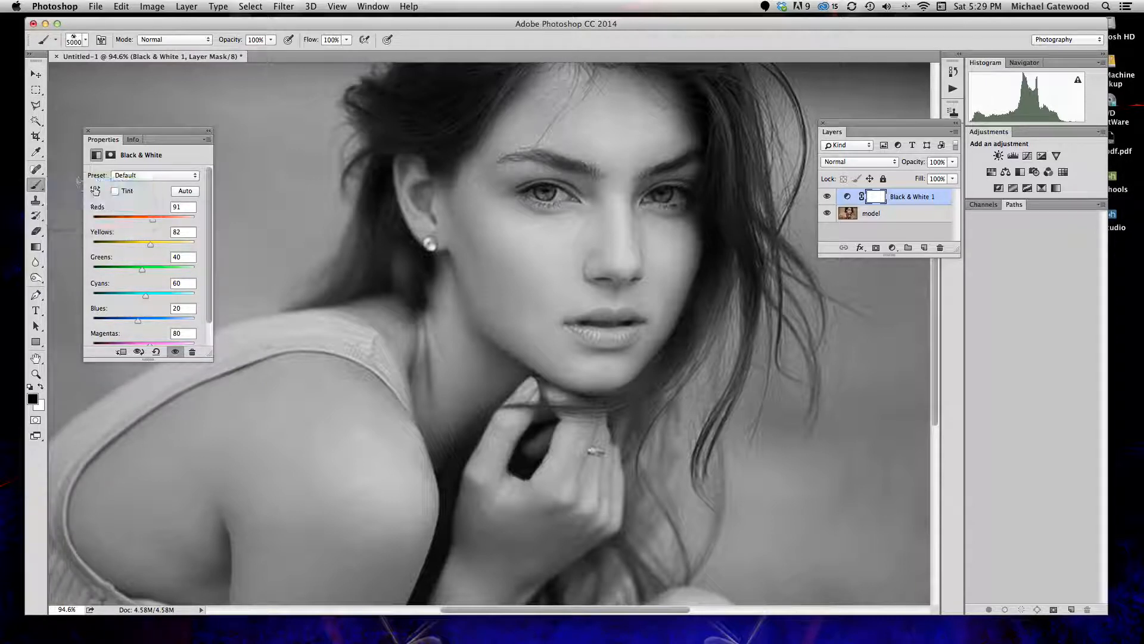
click(86, 40)
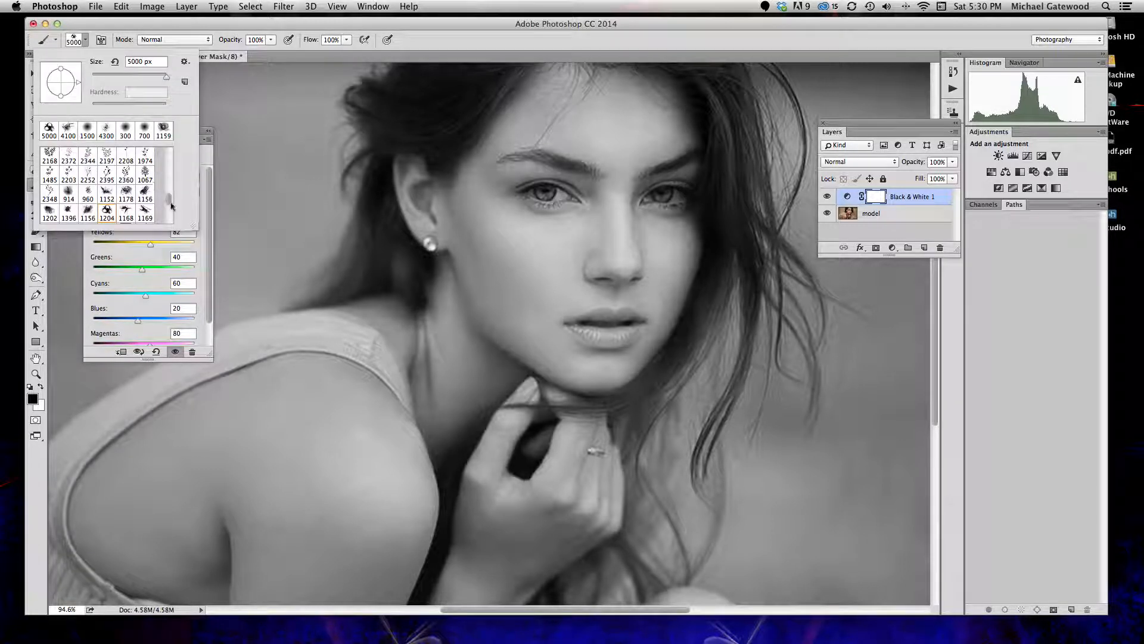
drag(171, 204, 166, 151)
click(127, 159)
click(127, 160)
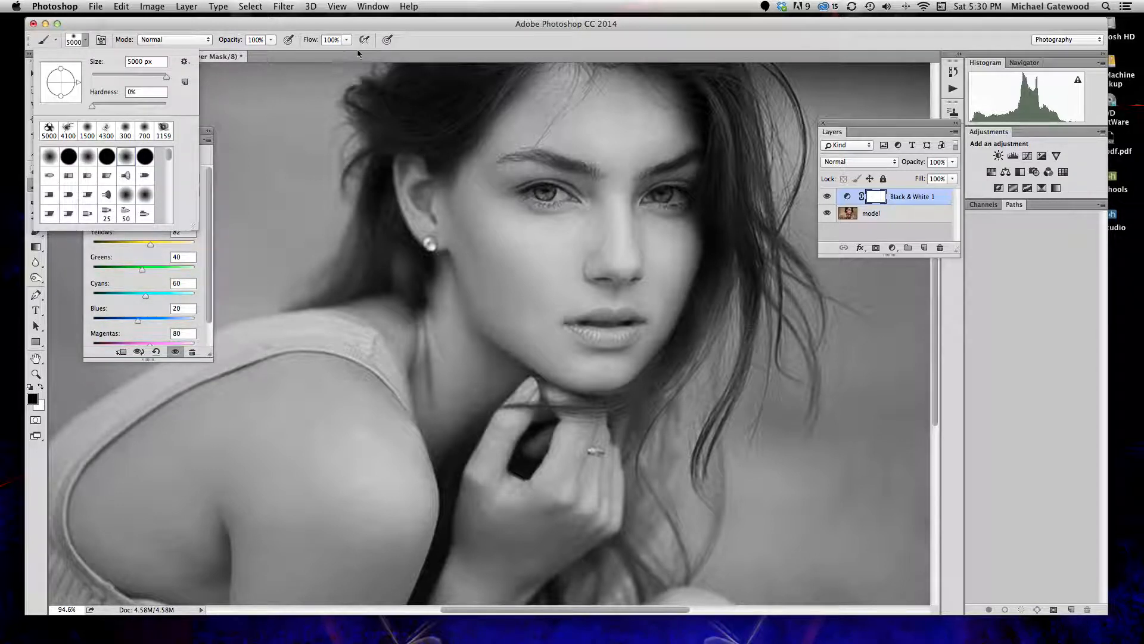
click(457, 47)
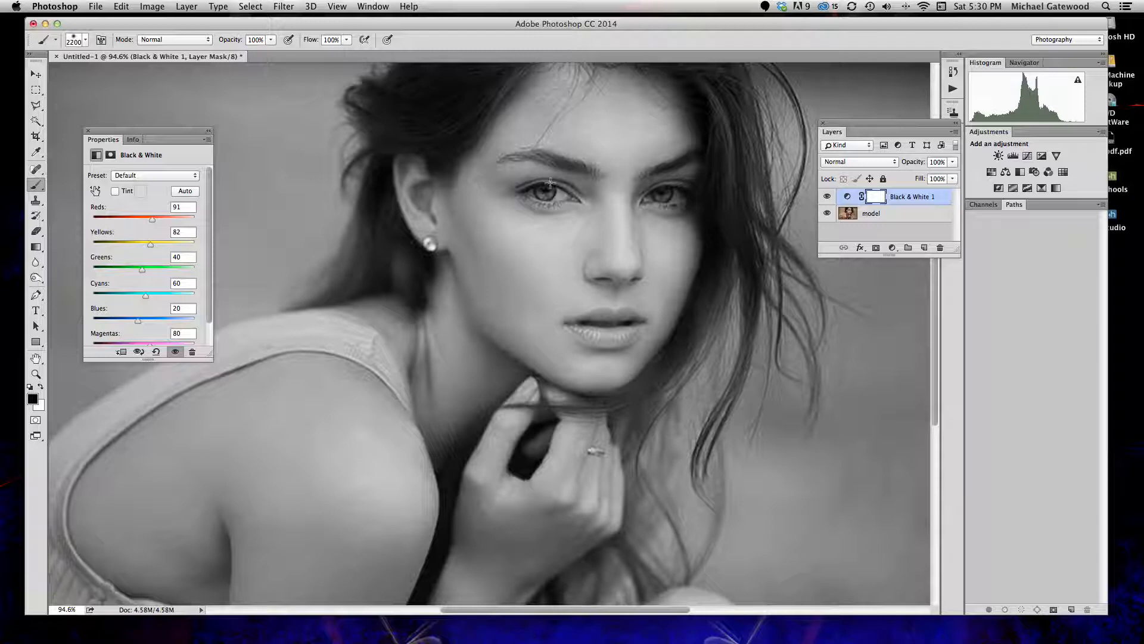
Step: Reduce the brush size to 300 px
key(bracketleft)
key(bracketleft)
key(bracketleft)
key(bracketleft)
key(bracketleft)
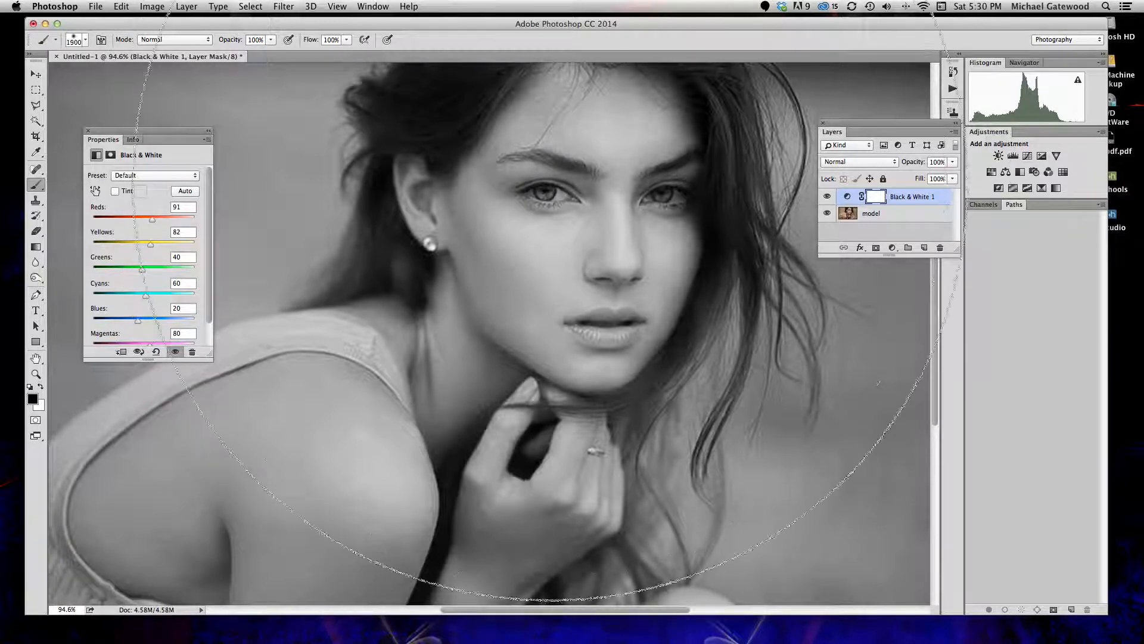
key(bracketleft)
key(bracketleft)
key(bracketleft)
key(bracketleft)
key(bracketleft)
key(bracketleft)
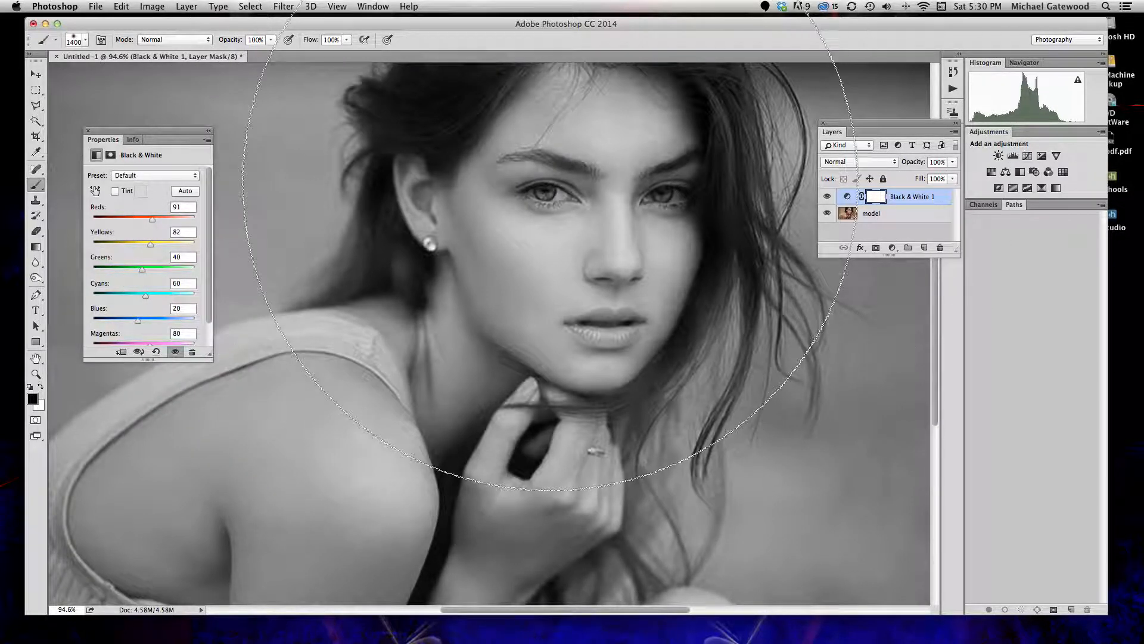
key(bracketleft)
key(bracketleft)
key(bracketleft)
key(bracketleft)
key(bracketleft)
key(bracketleft)
key(bracketleft)
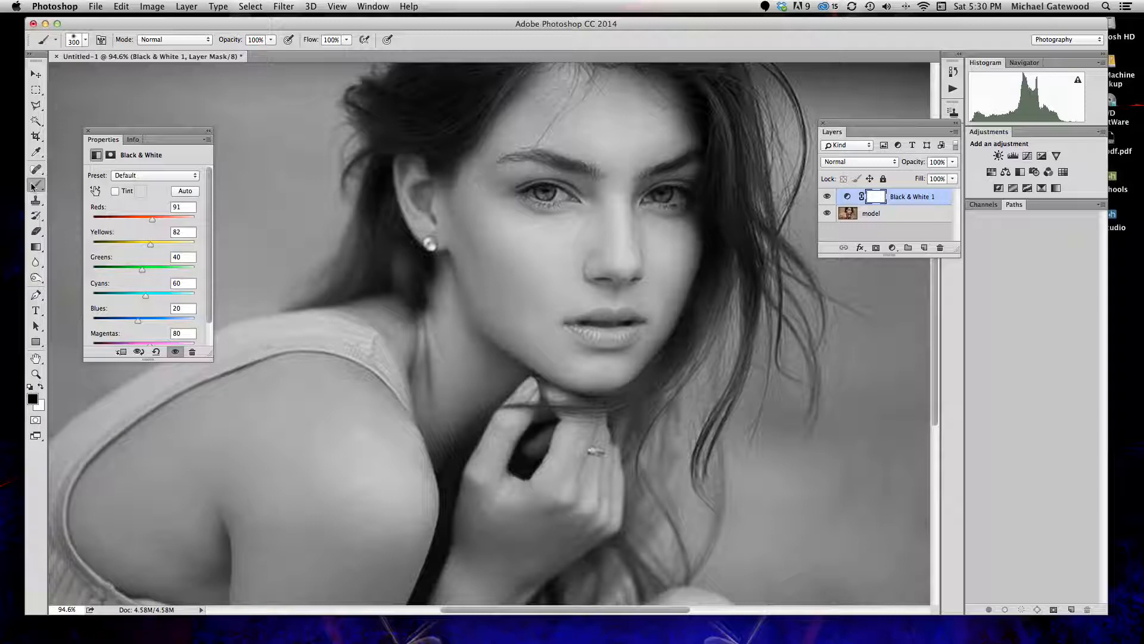
Step: Set the brush opacity to 34%
click(271, 40)
scroll(271, 39, down, 3)
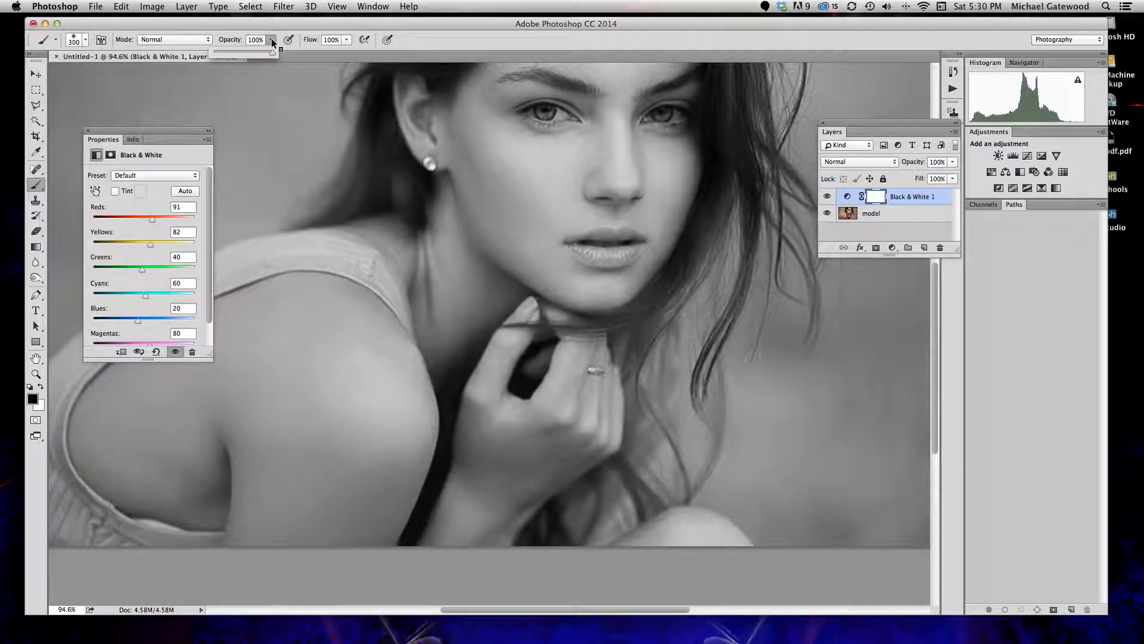
drag(274, 58, 241, 53)
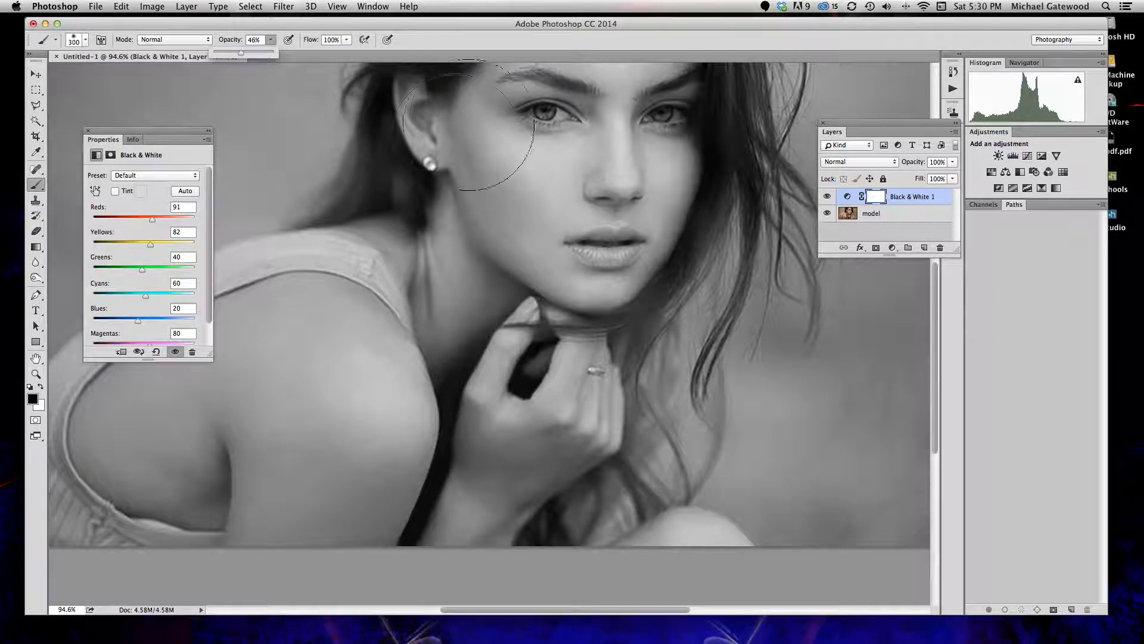
double_click(36, 359)
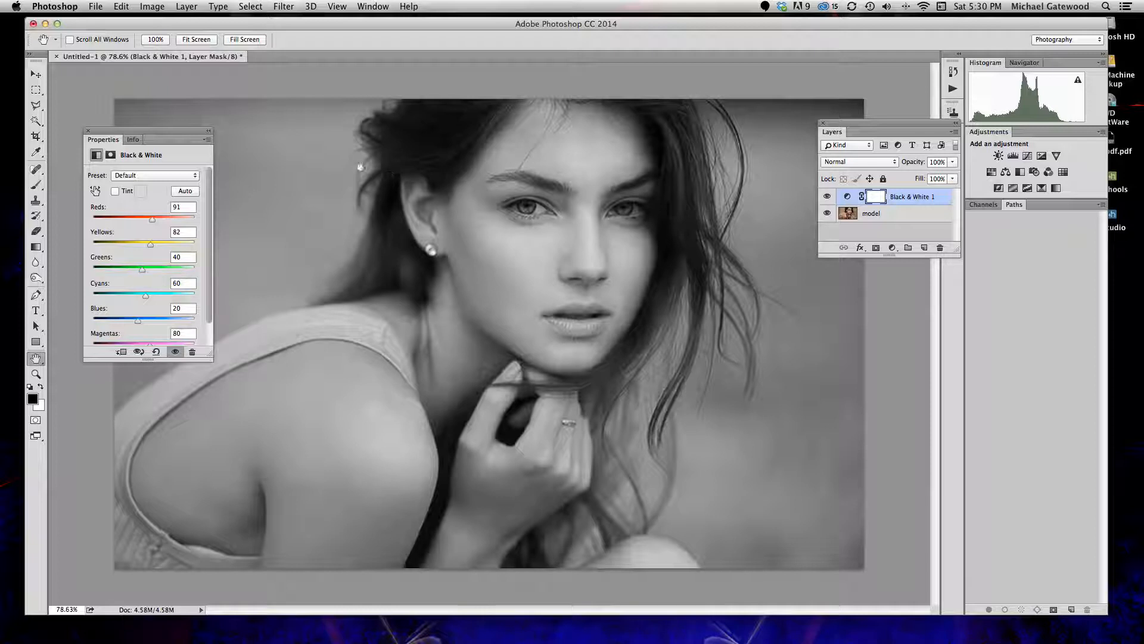
click(36, 185)
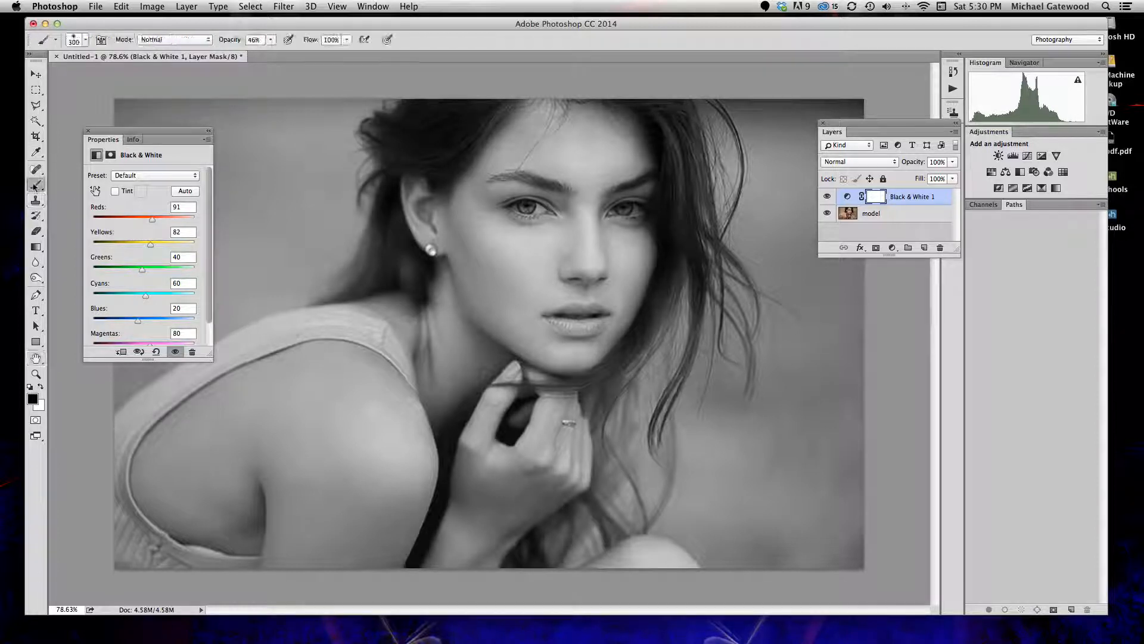
click(271, 41)
drag(271, 53, 266, 56)
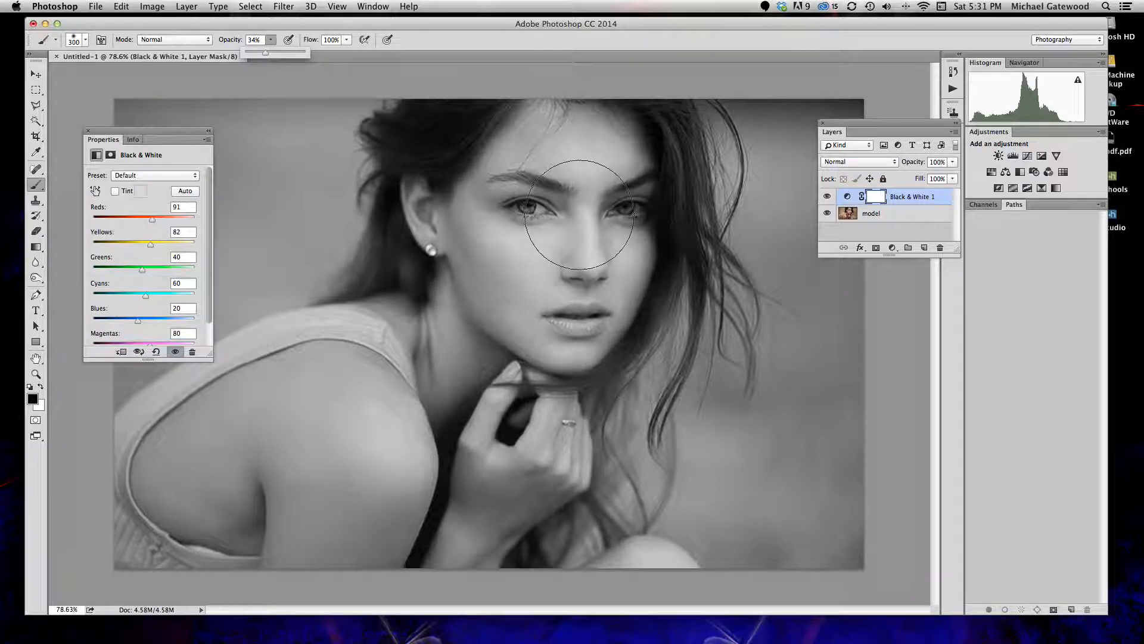
Step: Paint black on the Black & White layer's mask over the face, neck, hands, arm and shoulder to bring back some skin colour
mouse_move(554, 157)
mouse_down()
mouse_move(572, 137)
mouse_move(590, 152)
mouse_move(498, 235)
mouse_move(519, 265)
mouse_move(585, 298)
mouse_move(549, 120)
mouse_move(667, 280)
mouse_up()
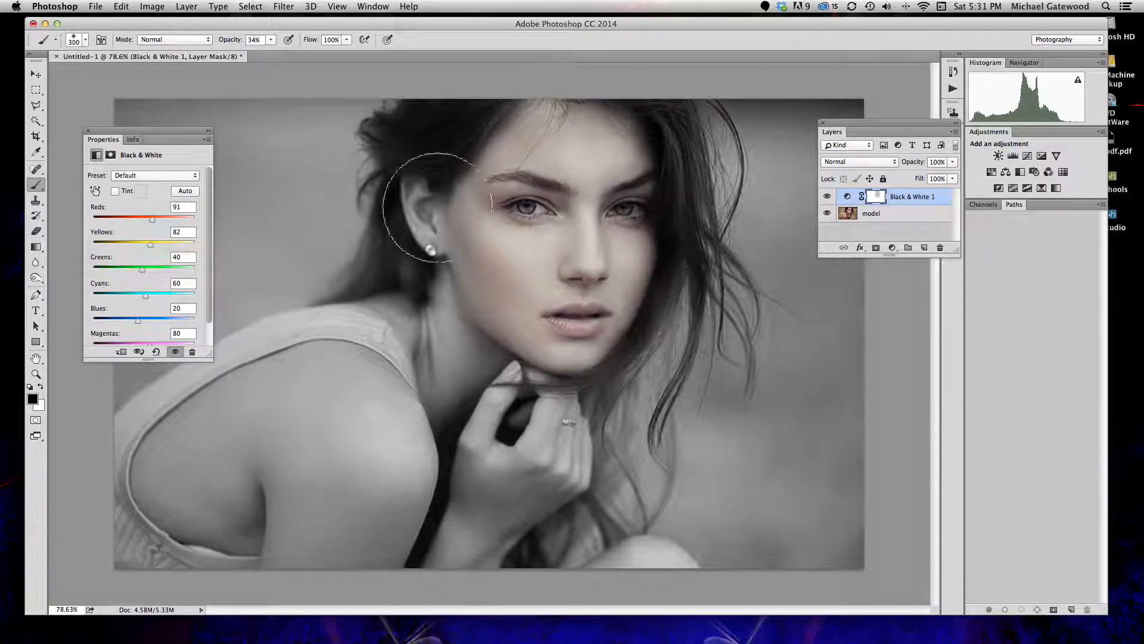
mouse_move(528, 410)
mouse_down()
mouse_move(516, 453)
mouse_move(433, 581)
mouse_move(621, 575)
mouse_move(565, 534)
mouse_move(533, 423)
mouse_move(467, 402)
mouse_move(268, 409)
mouse_move(199, 474)
mouse_move(350, 533)
mouse_up()
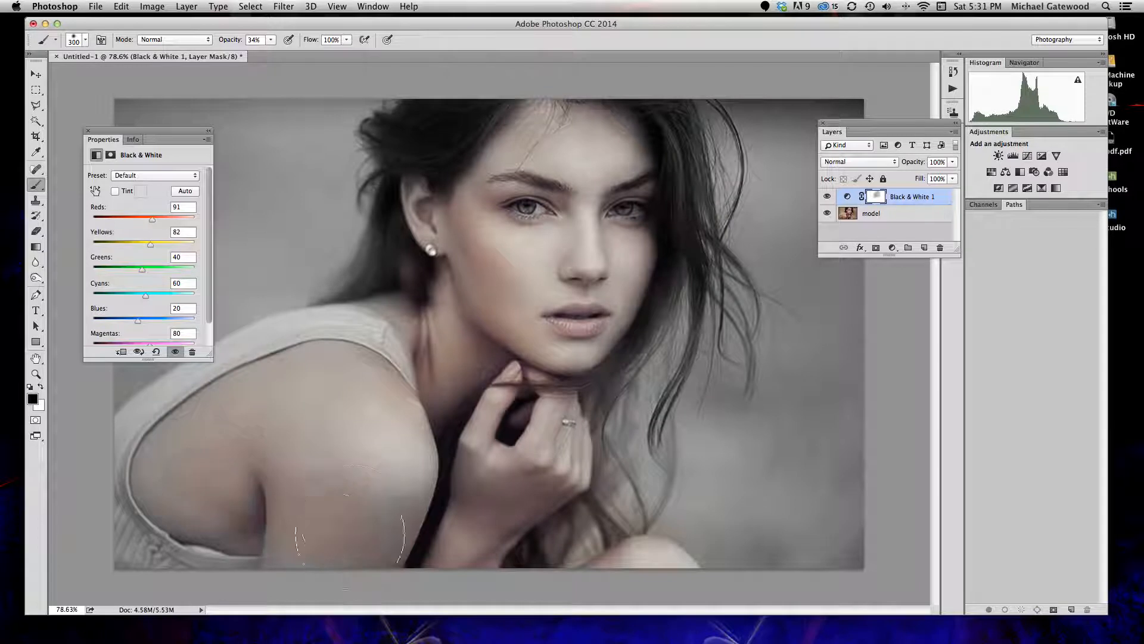
mouse_move(305, 405)
mouse_down()
mouse_move(382, 404)
mouse_move(454, 380)
mouse_move(437, 320)
mouse_up()
Step: Paint the mask over both eyes with a 175 px brush and the lips with an 80 px brush, and compare against the original colours
key(bracketleft)
key(bracketleft)
key(bracketleft)
key(bracketleft)
key(bracketleft)
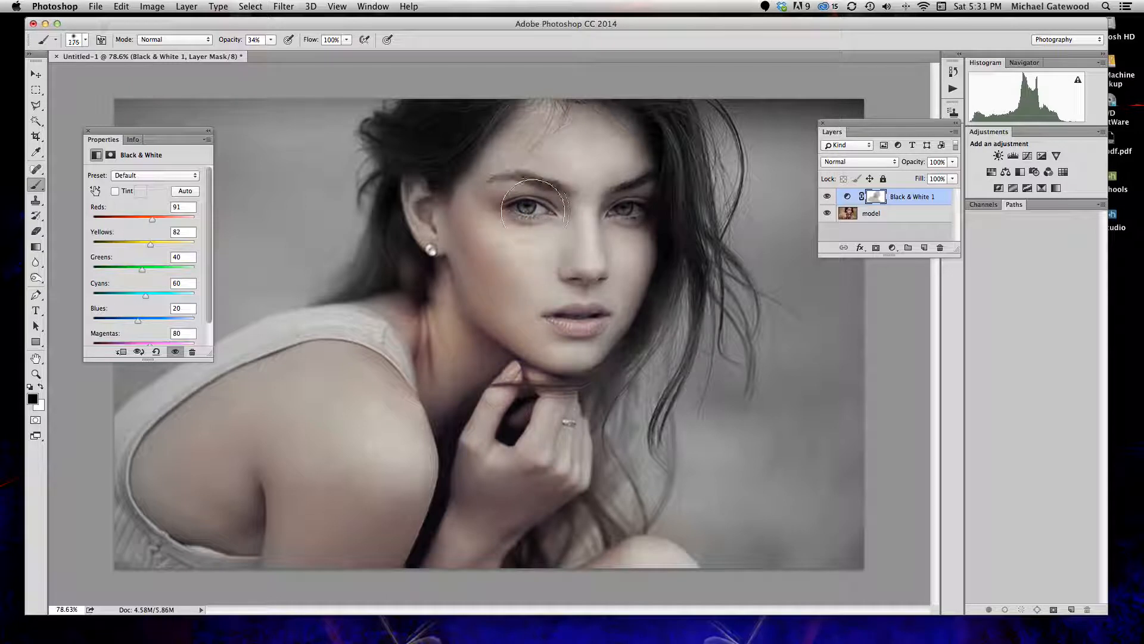
click(527, 205)
click(627, 206)
key(bracketleft)
key(bracketleft)
key(bracketleft)
mouse_move(589, 322)
mouse_down()
mouse_move(566, 320)
mouse_move(586, 315)
mouse_up()
click(826, 197)
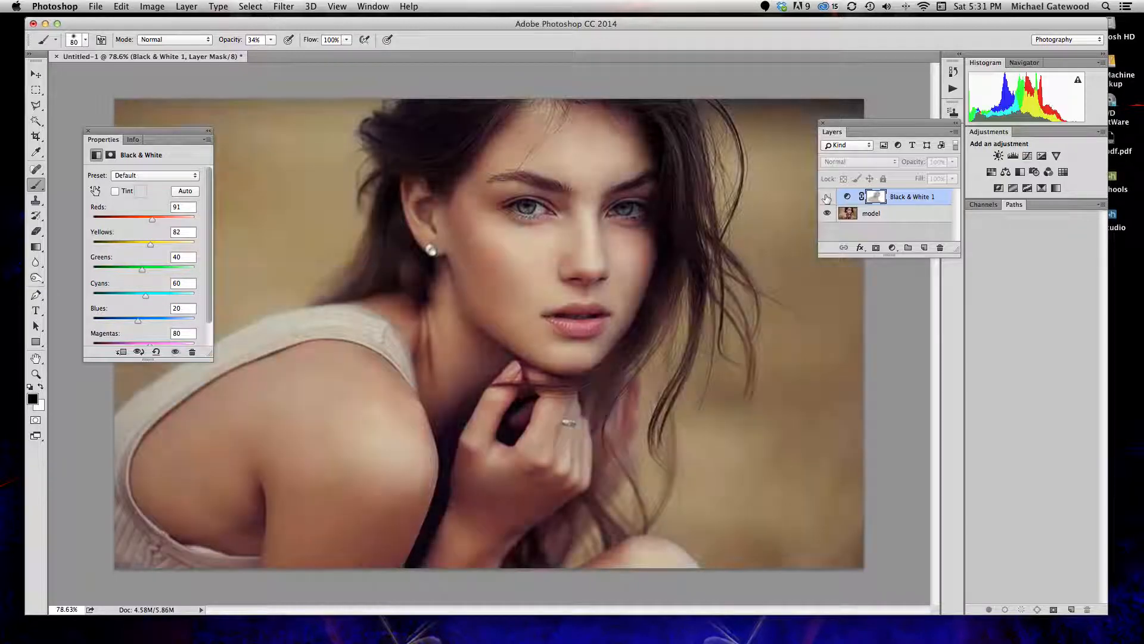
click(826, 198)
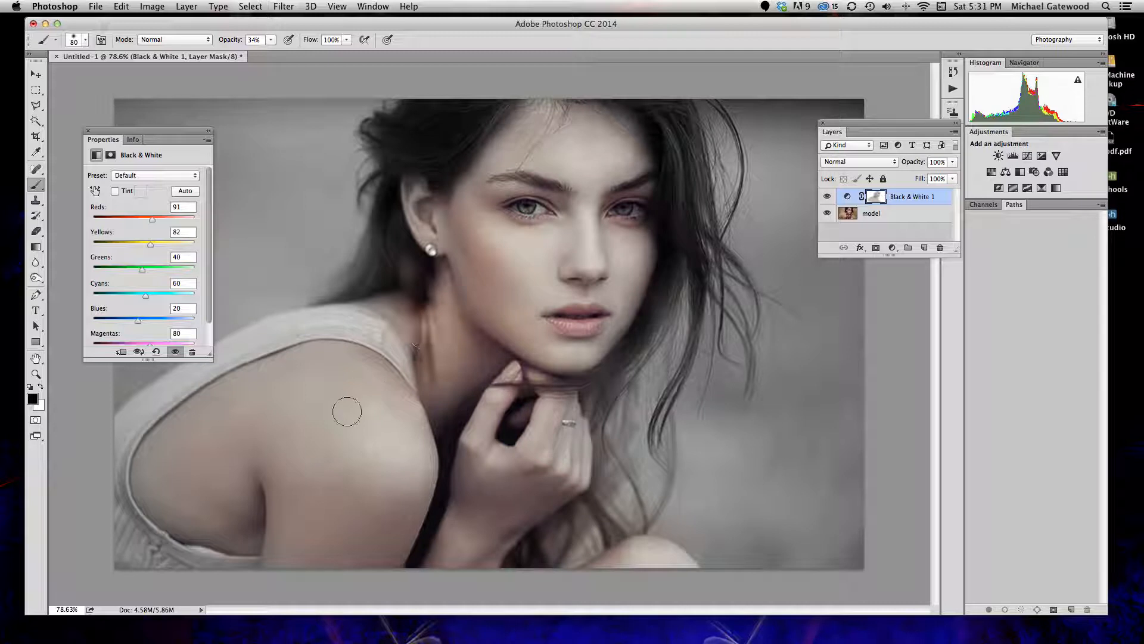
Step: Paint more black on the mask over the shoulder, arm, knee and face with a larger brush, and compare with the adjustment hidden
key(bracketright)
key(bracketright)
key(bracketright)
key(bracketright)
key(bracketright)
mouse_move(365, 383)
mouse_down()
mouse_move(280, 378)
mouse_move(195, 424)
mouse_move(161, 468)
mouse_move(188, 502)
mouse_move(159, 491)
mouse_move(270, 546)
mouse_up()
mouse_move(559, 546)
mouse_down()
mouse_move(543, 404)
mouse_move(637, 563)
mouse_move(669, 575)
mouse_up()
mouse_move(592, 201)
mouse_down()
mouse_move(595, 157)
mouse_move(579, 143)
mouse_move(661, 274)
mouse_move(632, 286)
mouse_move(717, 331)
mouse_move(572, 321)
mouse_move(495, 262)
mouse_up()
key(bracketright)
key(bracketright)
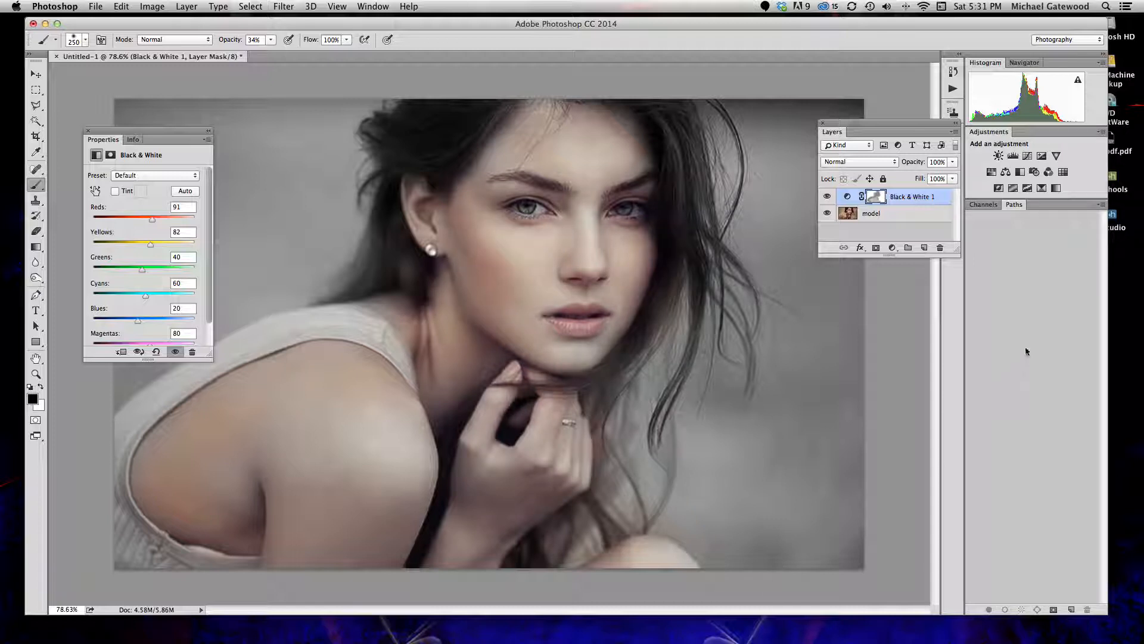
click(827, 197)
click(828, 197)
key(super+Tab)
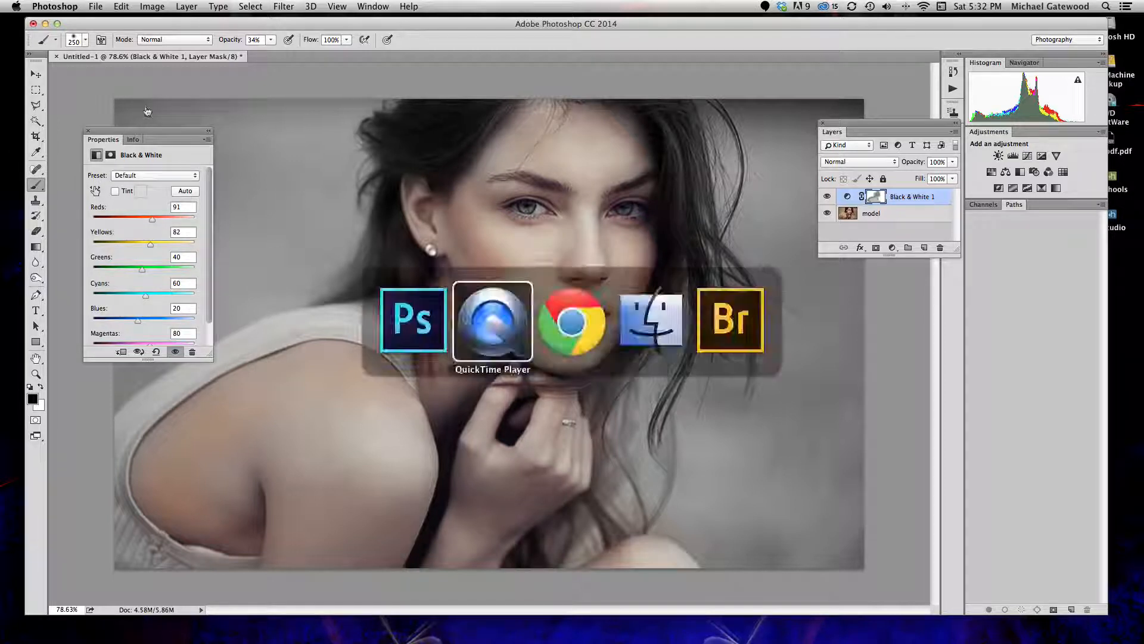
key(super+Tab)
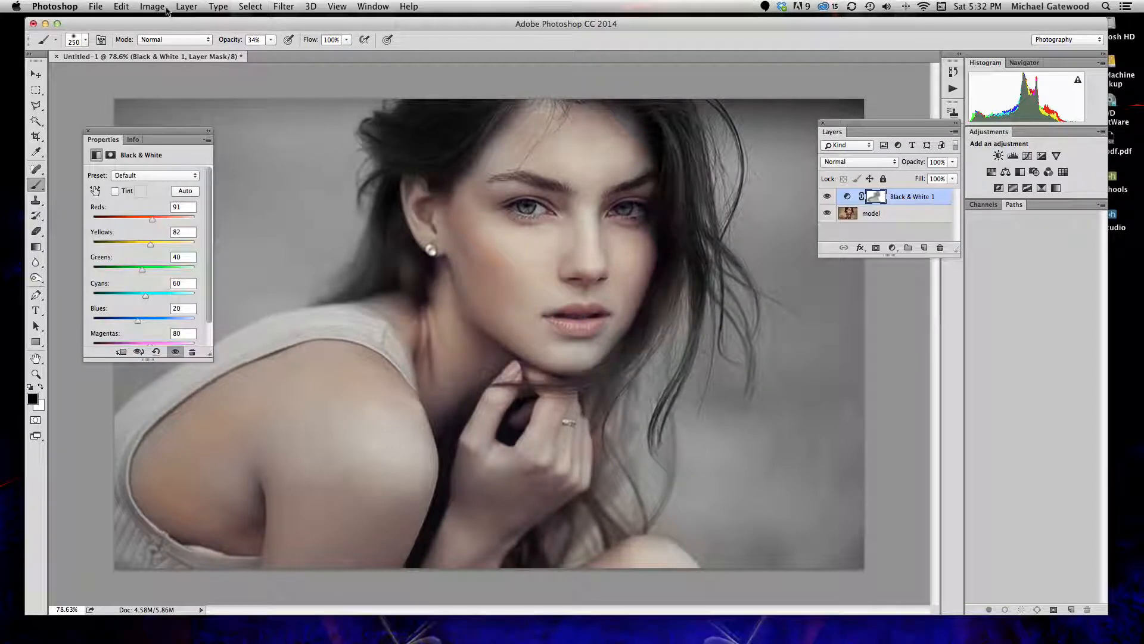
Step: Check the document's dimensions and resolution in Image Size, and return to the Brush tool without resizing
click(153, 7)
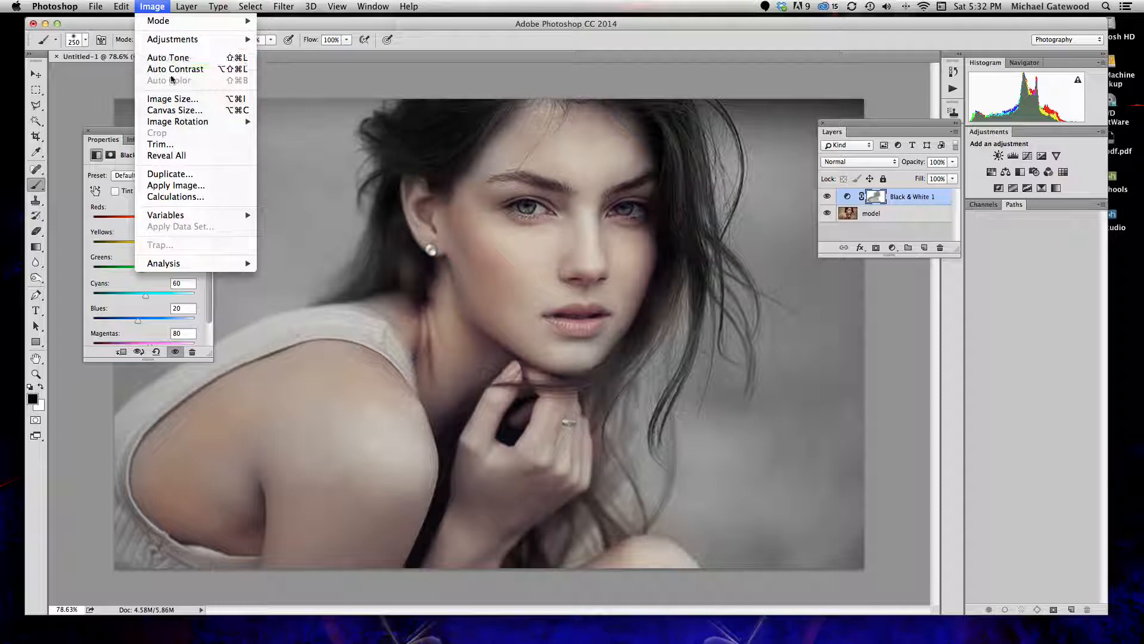
key(super+Tab)
key(super+Tab)
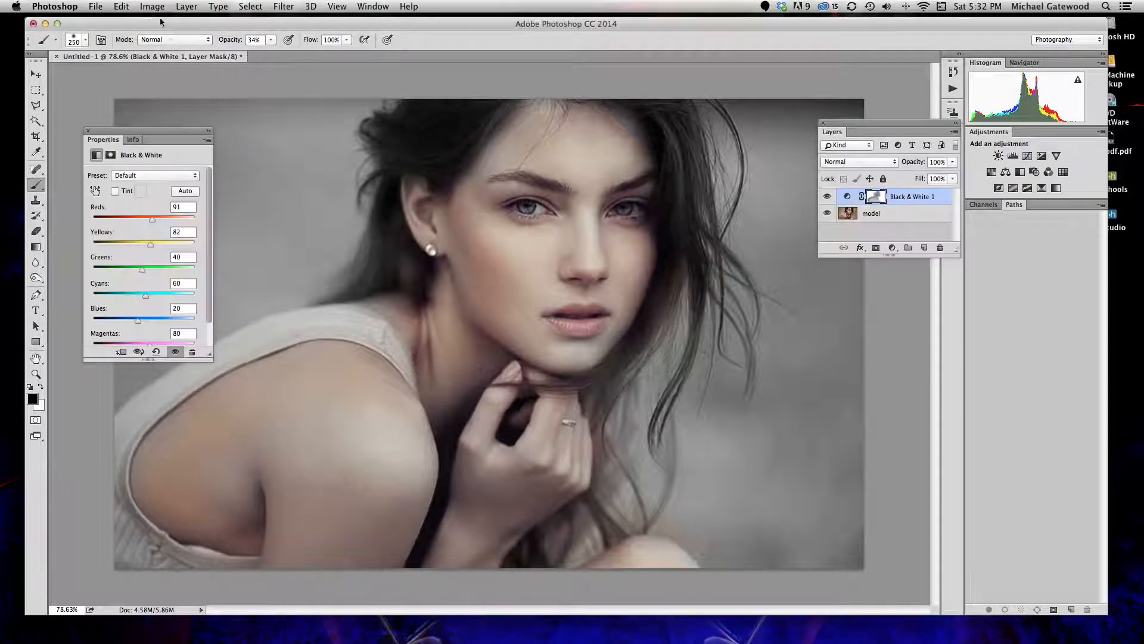
click(153, 7)
click(176, 100)
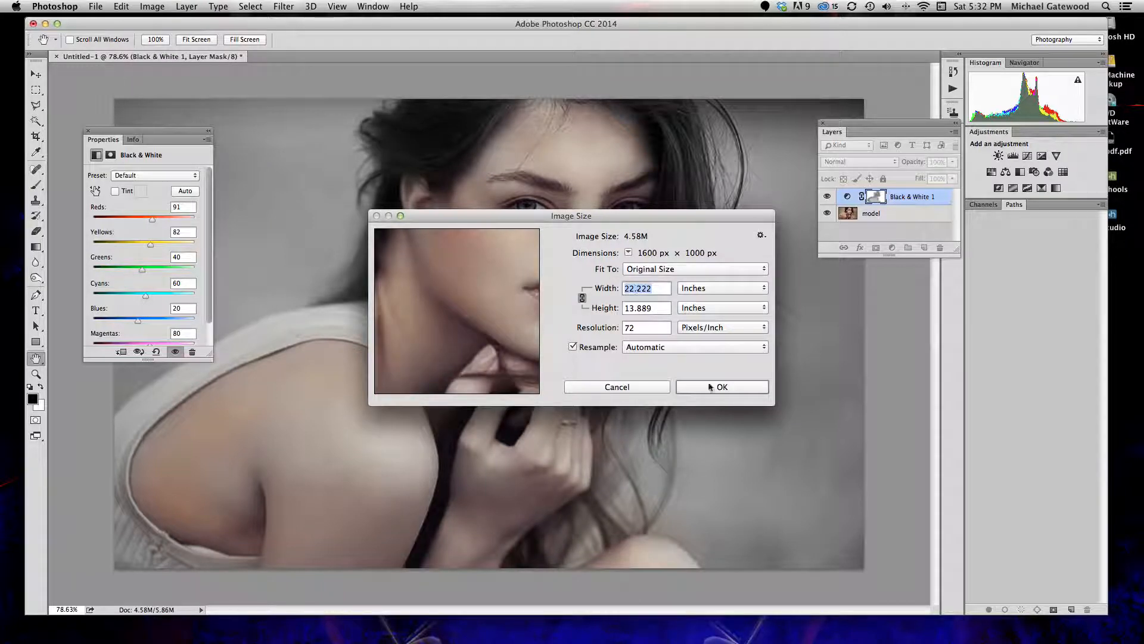
click(617, 387)
key(b)
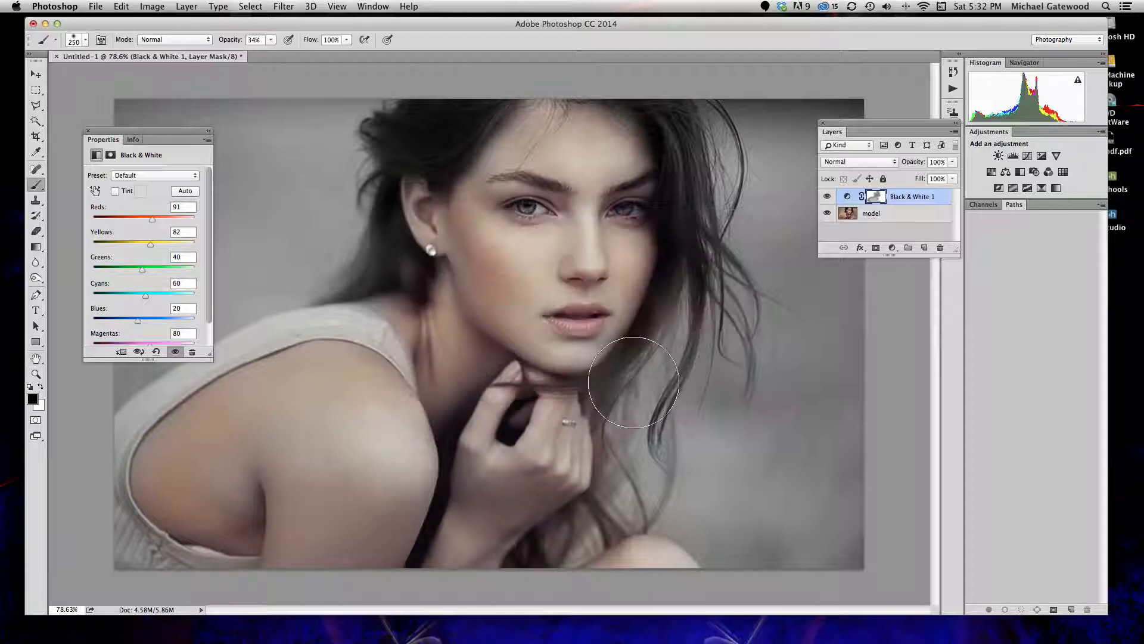
Step: Move the Black & White properties clear of the portrait and crop the image to 10 x 8 in at 300 px/in
drag(136, 136, 898, 352)
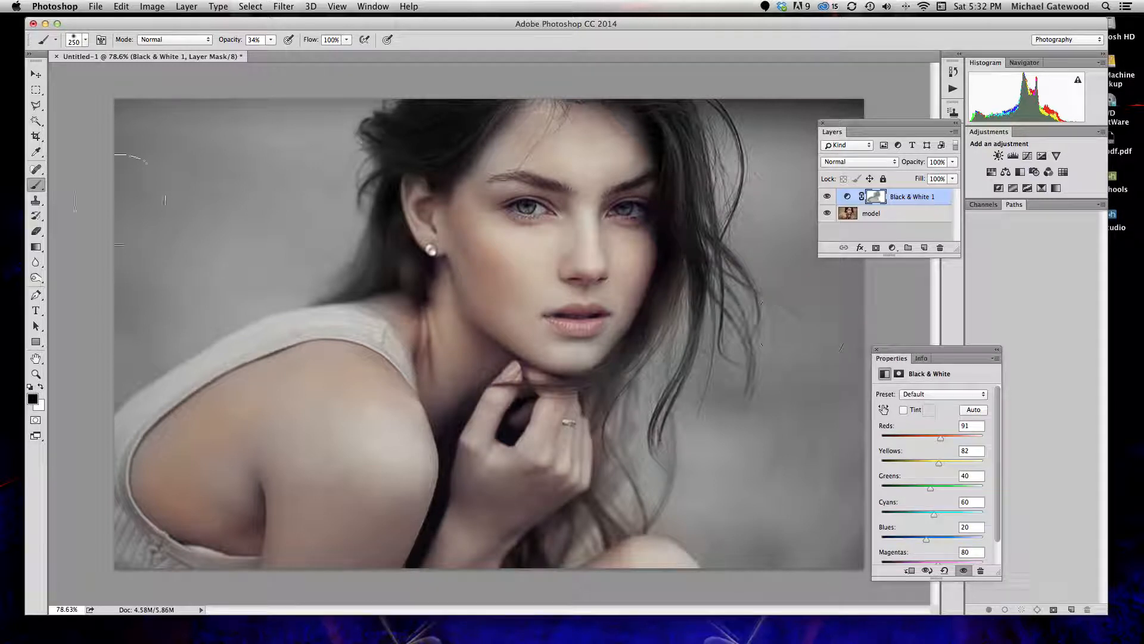
click(38, 136)
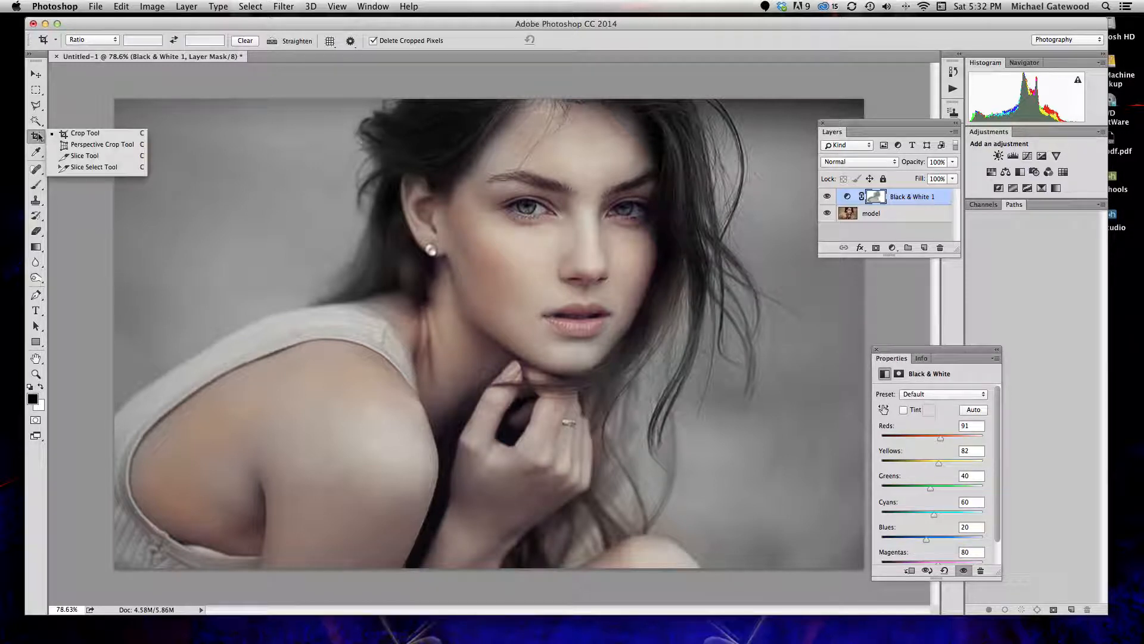
click(80, 134)
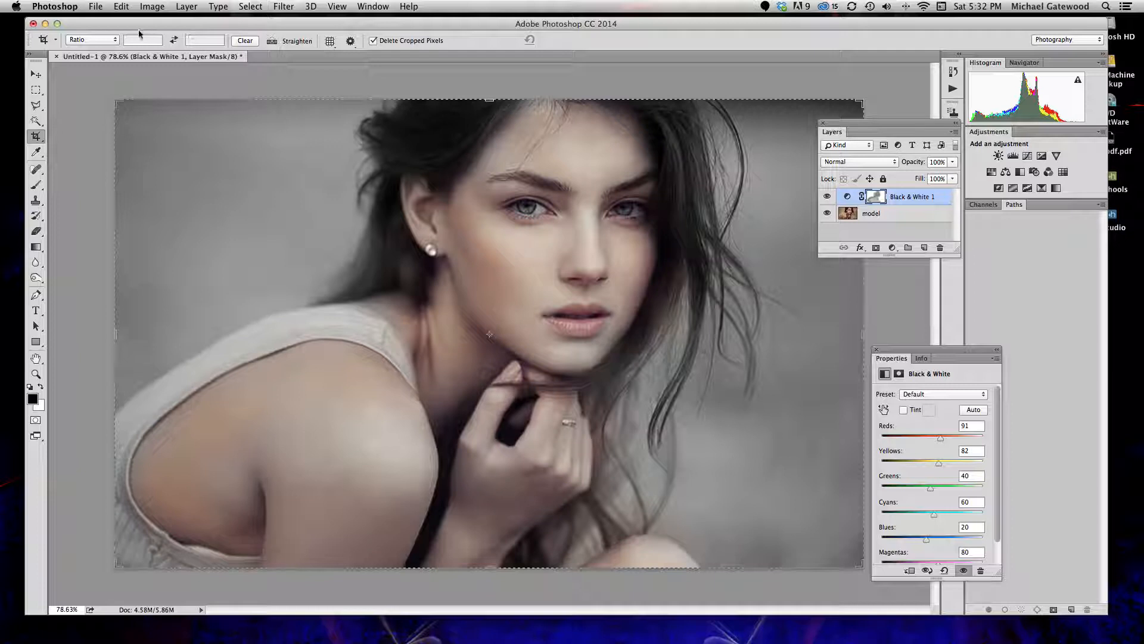
click(114, 38)
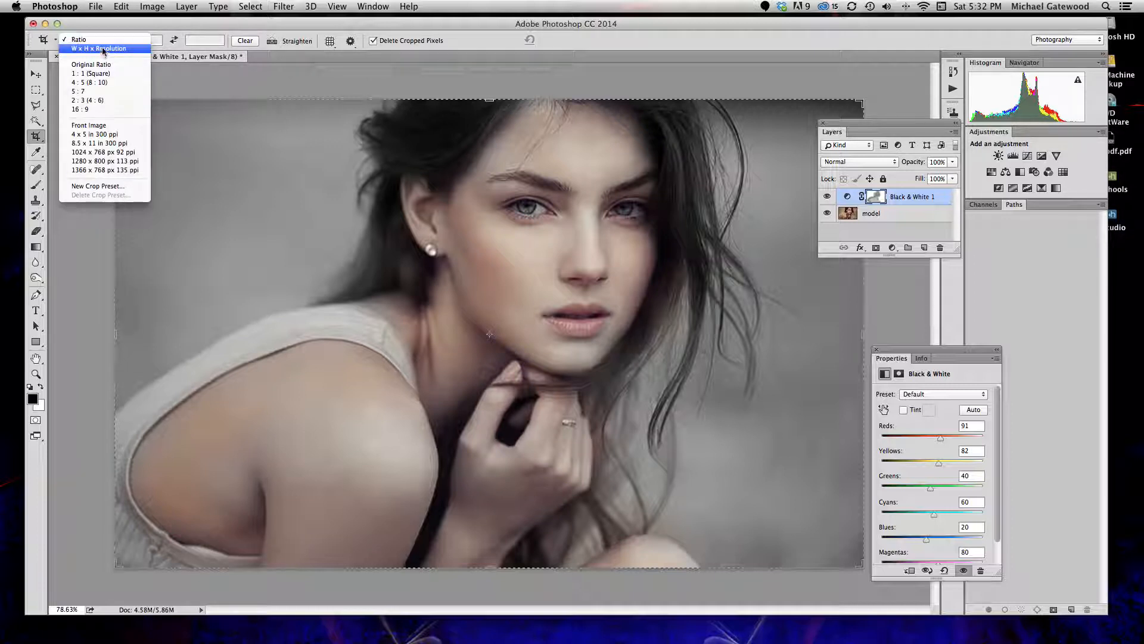
click(117, 50)
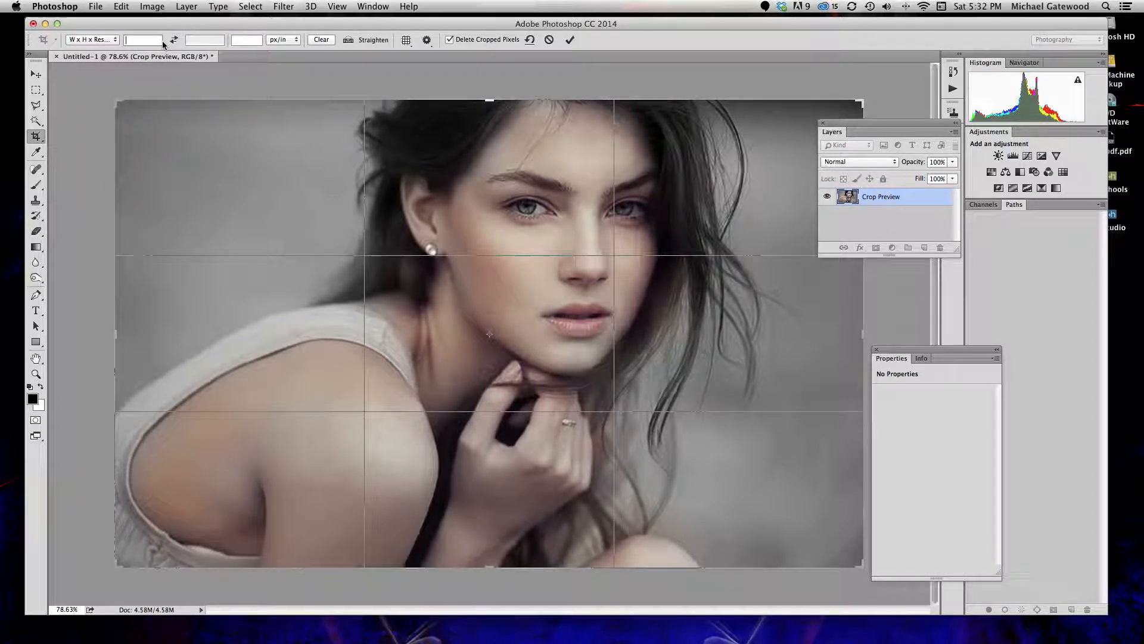
click(127, 40)
text(10)
click(196, 41)
text(8)
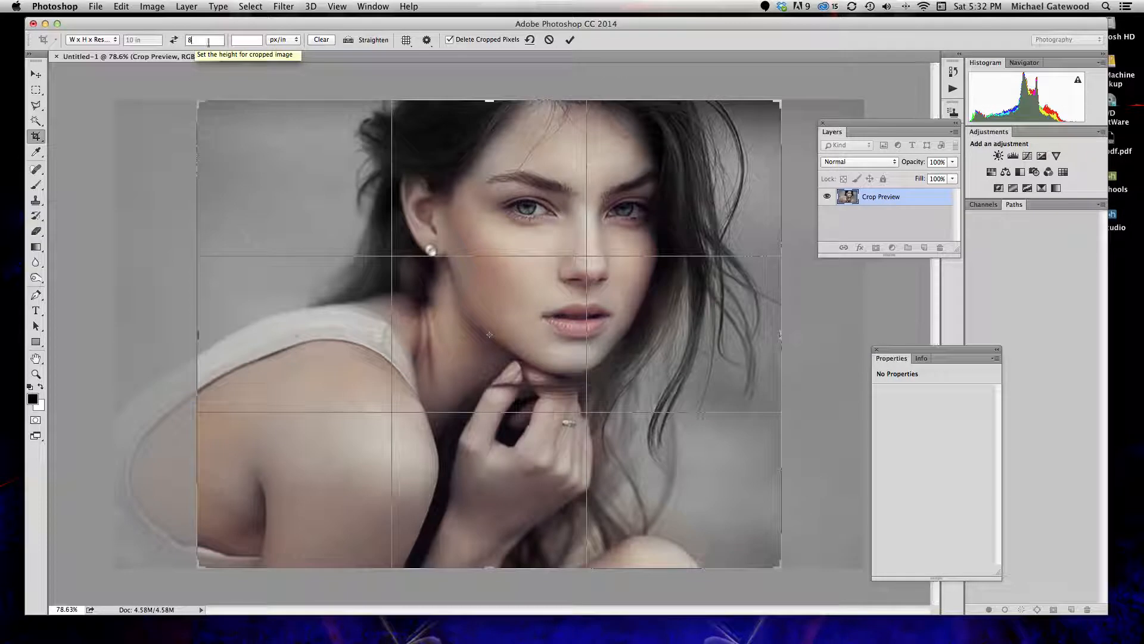
click(250, 40)
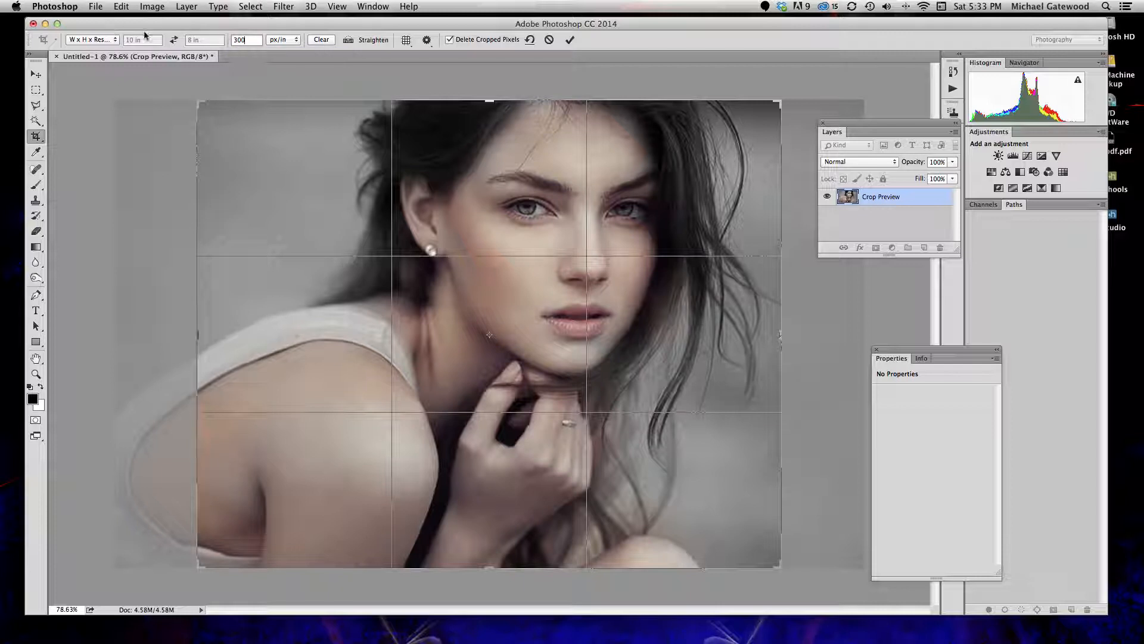
mouse_move(430, 242)
mouse_down()
mouse_move(452, 234)
mouse_move(410, 234)
mouse_up()
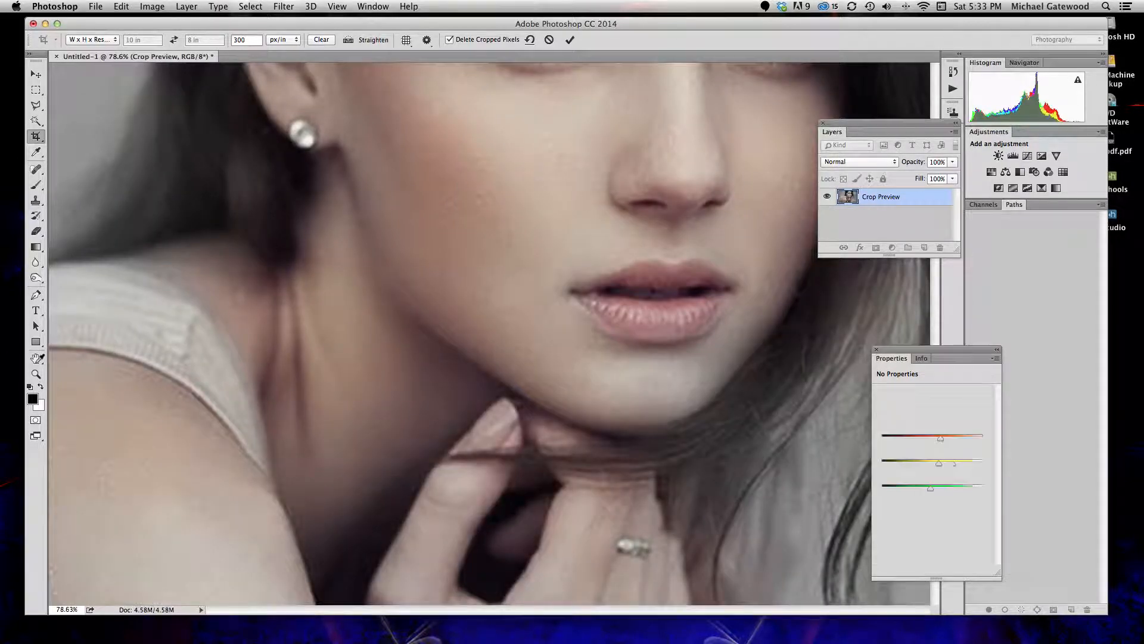
double_click(35, 358)
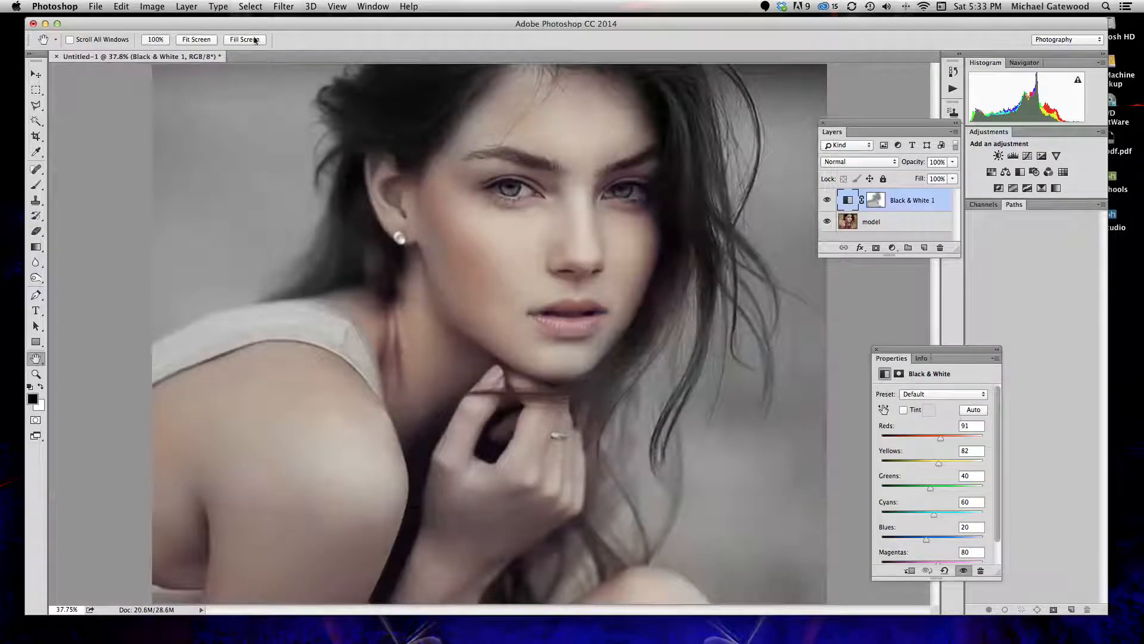
Step: Review the file formats offered for saving a copy of the picture, such as JPEG, and leave without saving
click(95, 6)
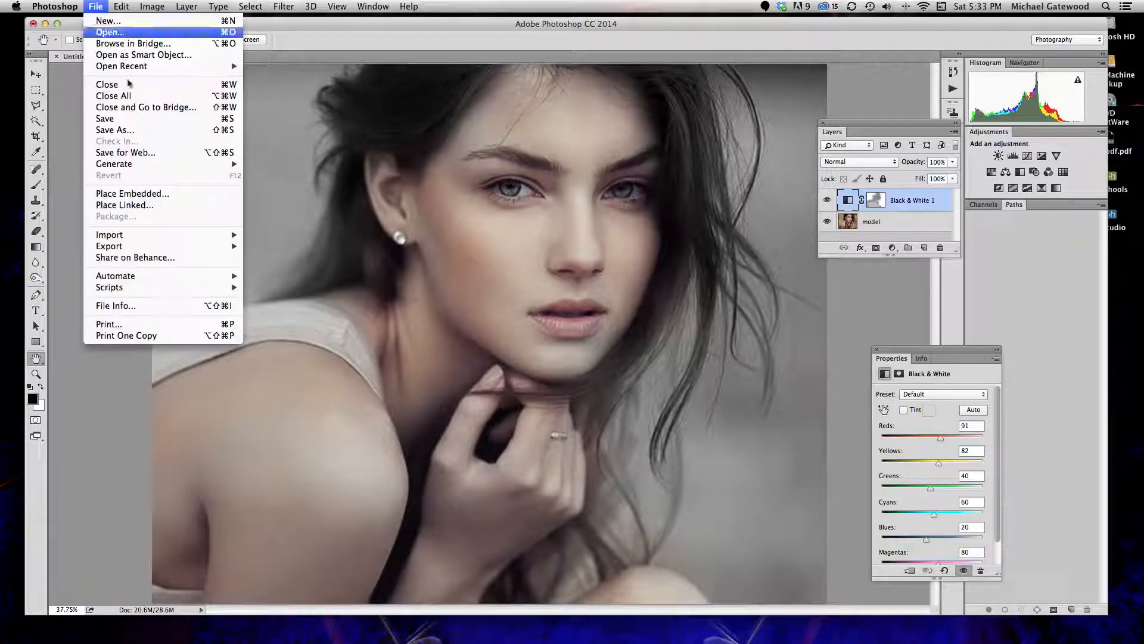
click(122, 130)
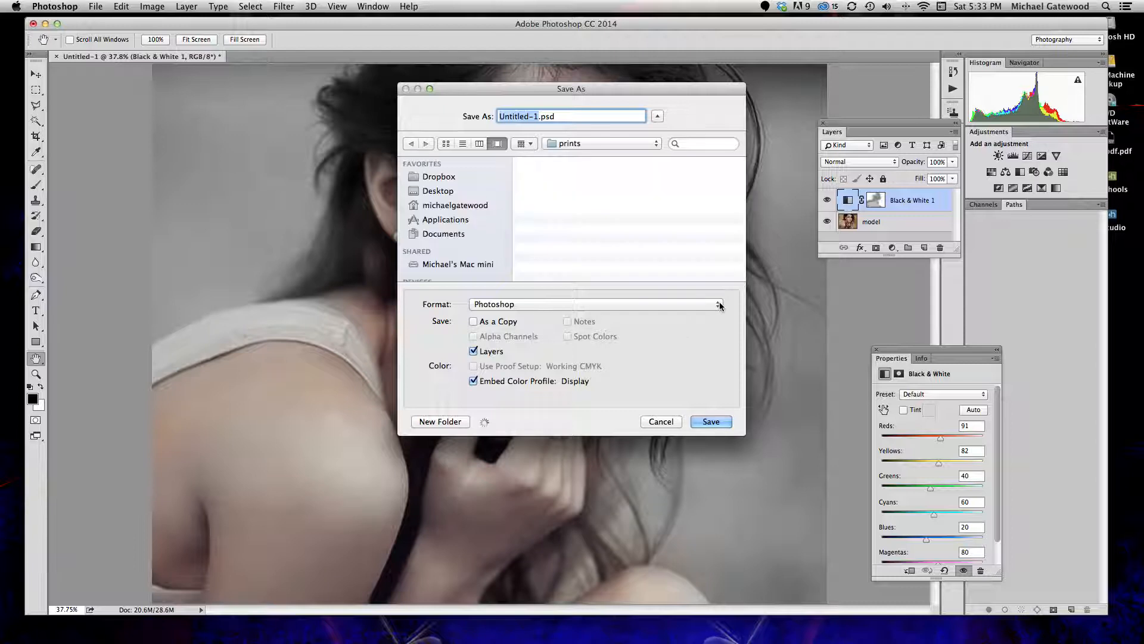
click(719, 305)
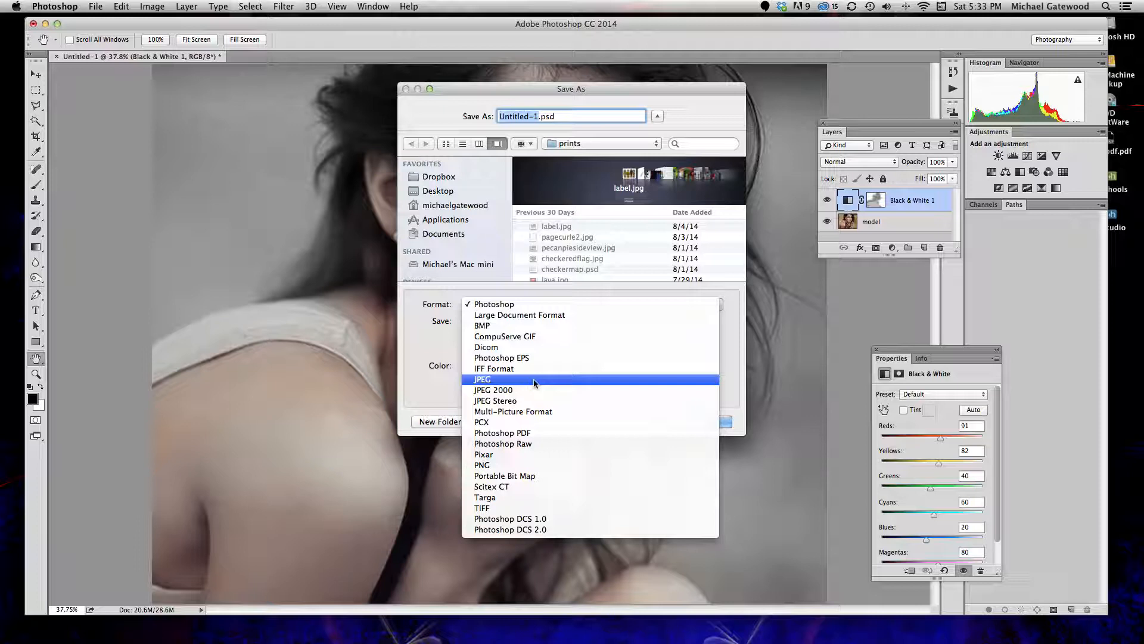
click(726, 355)
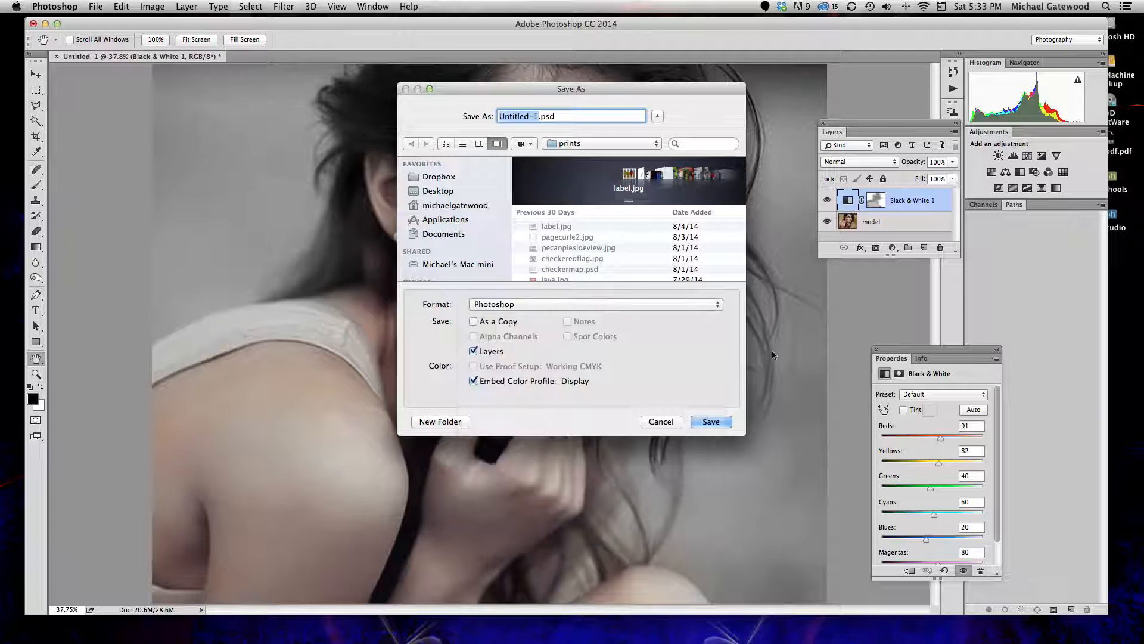
click(660, 422)
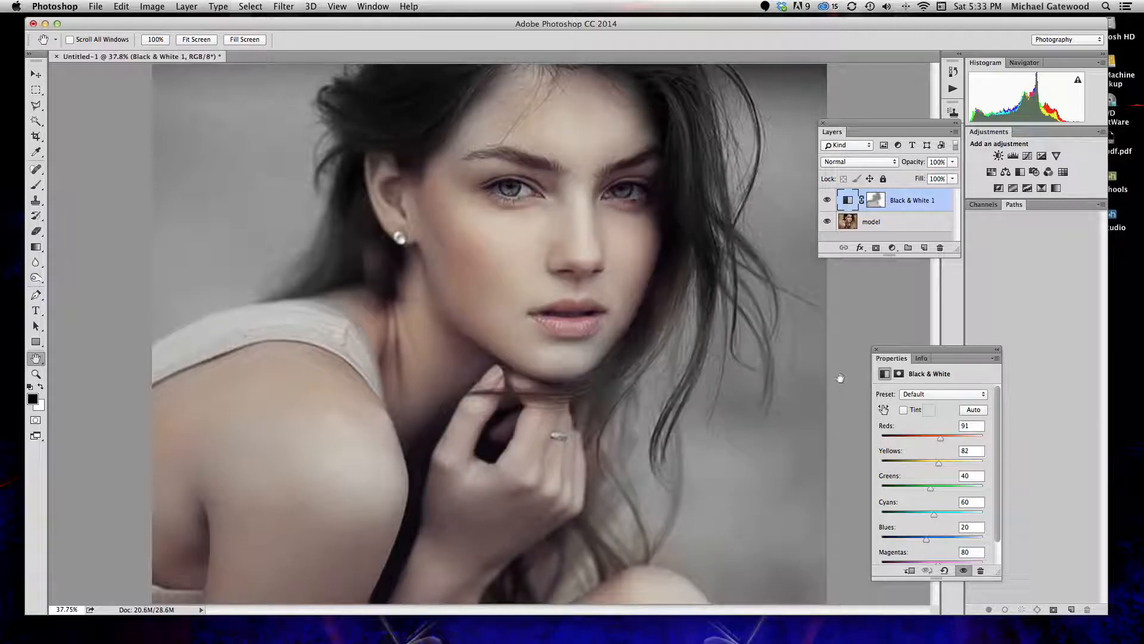